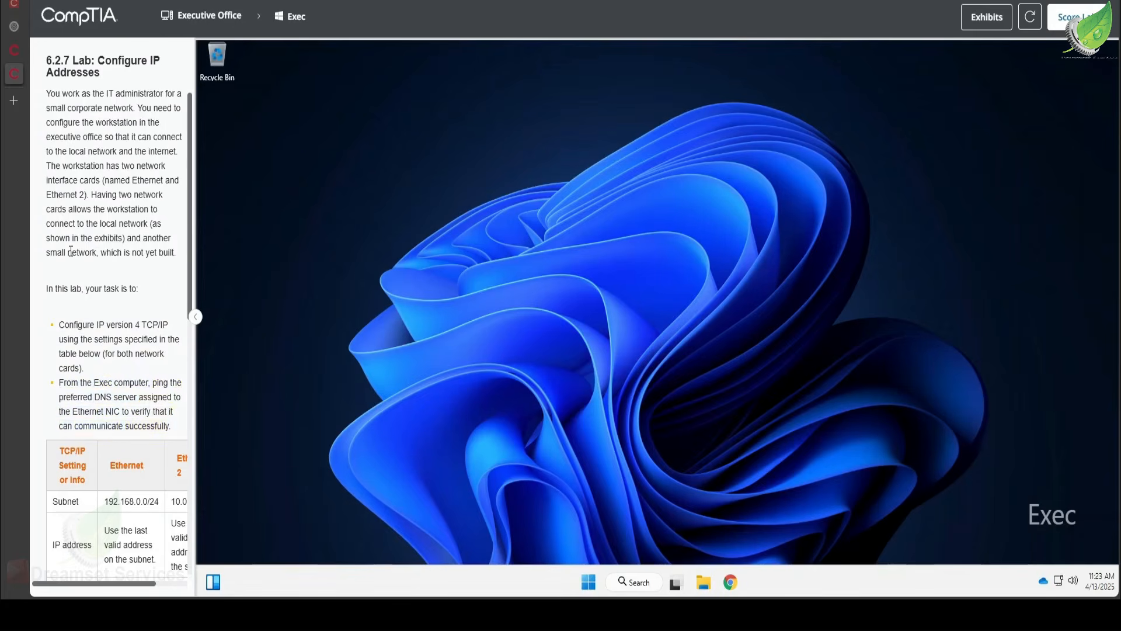
# - Read the lab scenario, the TCP/IP settings table for both network cards, and the instructions for accessing IPv4 settings
pyautogui.scroll(-1, 70, 256)
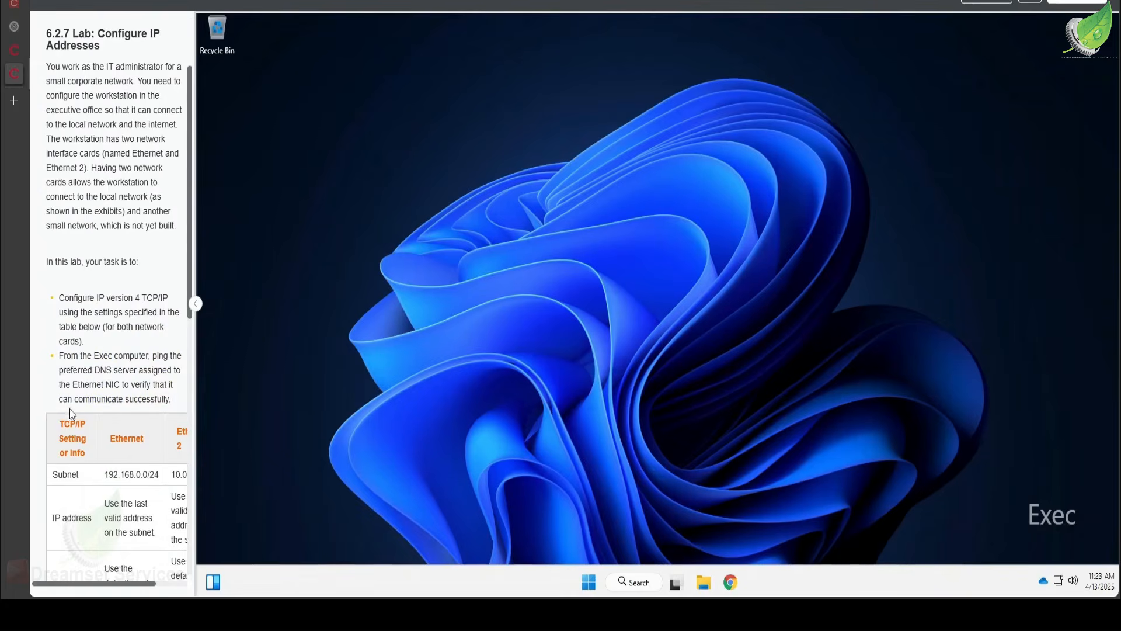
pyautogui.scroll(-5, 70, 411)
pyautogui.scroll(-4, 105, 402)
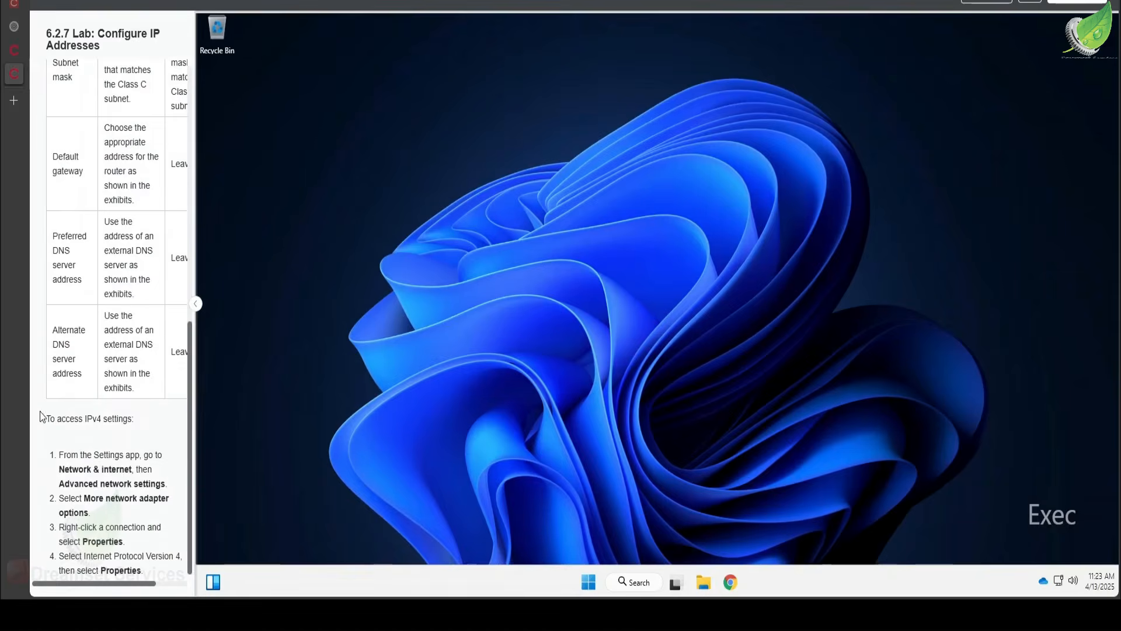
pyautogui.moveTo(51, 419); pyautogui.dragTo(143, 570)
pyautogui.hotkey('ctrl', 'c')
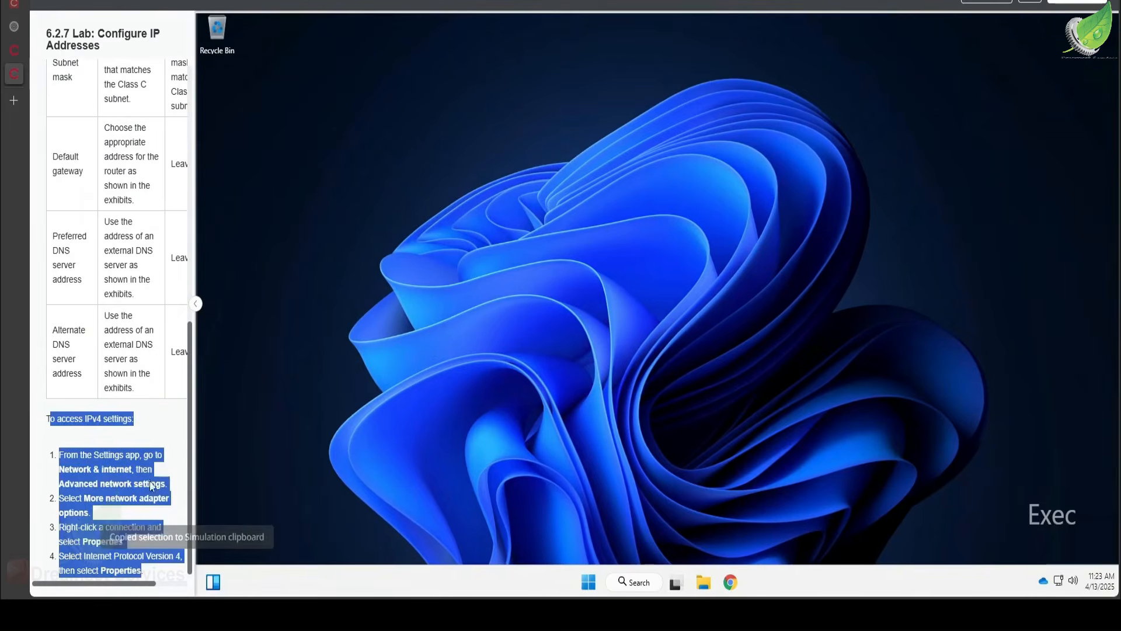
pyautogui.click(173, 447)
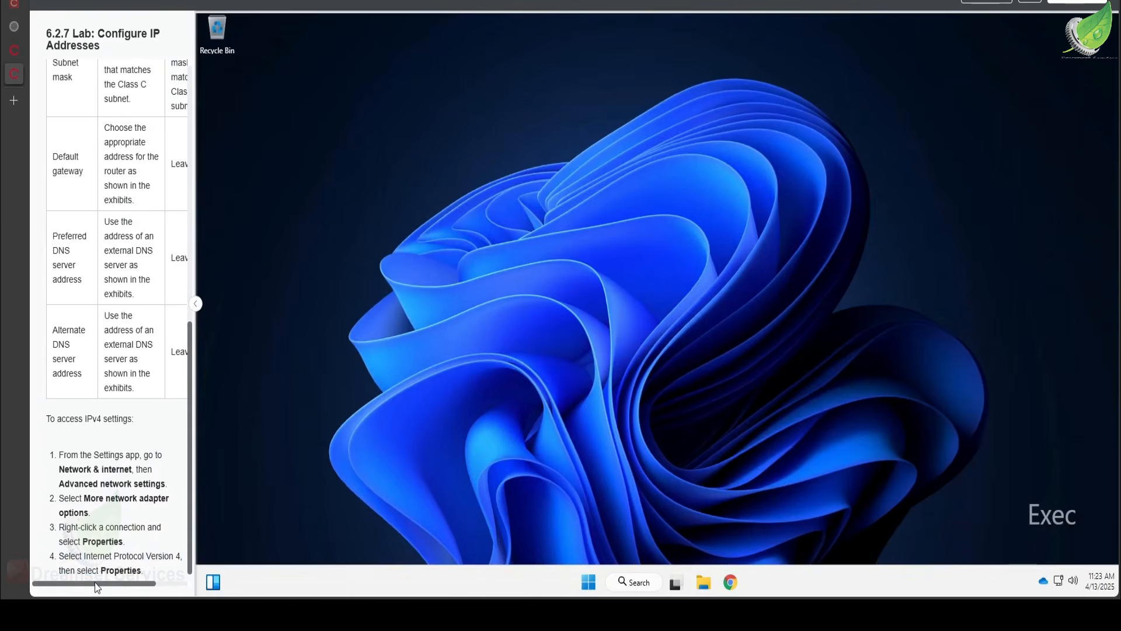
pyautogui.scroll(7, 111, 495)
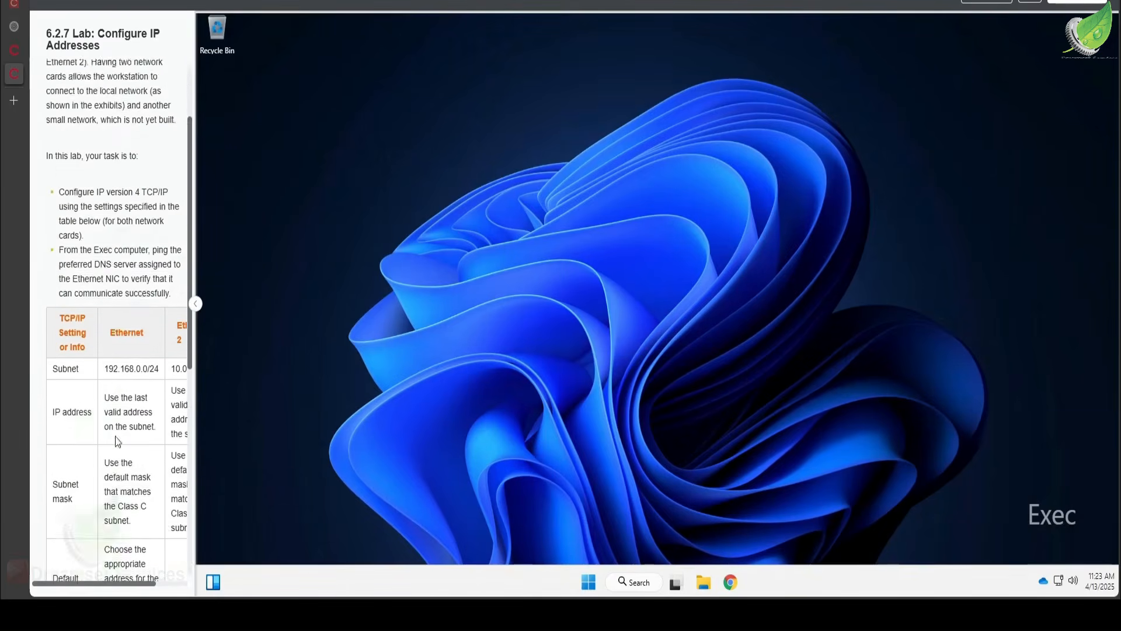
pyautogui.scroll(-2, 114, 436)
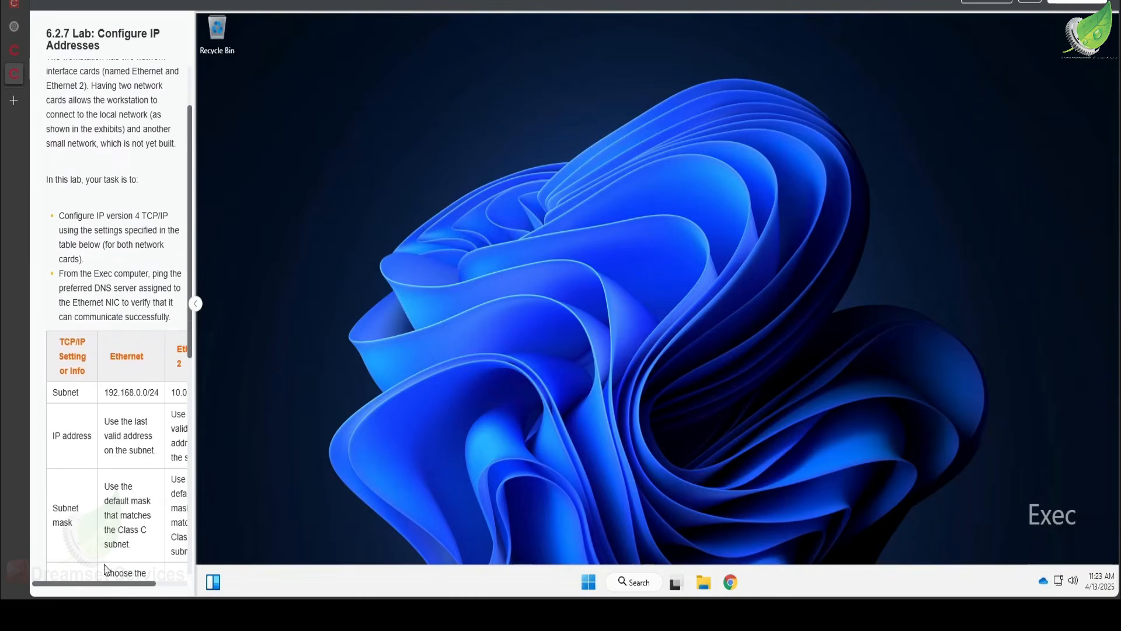
pyautogui.moveTo(96, 581); pyautogui.dragTo(107, 570)
pyautogui.click(97, 375)
pyautogui.click(92, 402)
pyautogui.click(119, 533)
pyautogui.scroll(7, 87, 456)
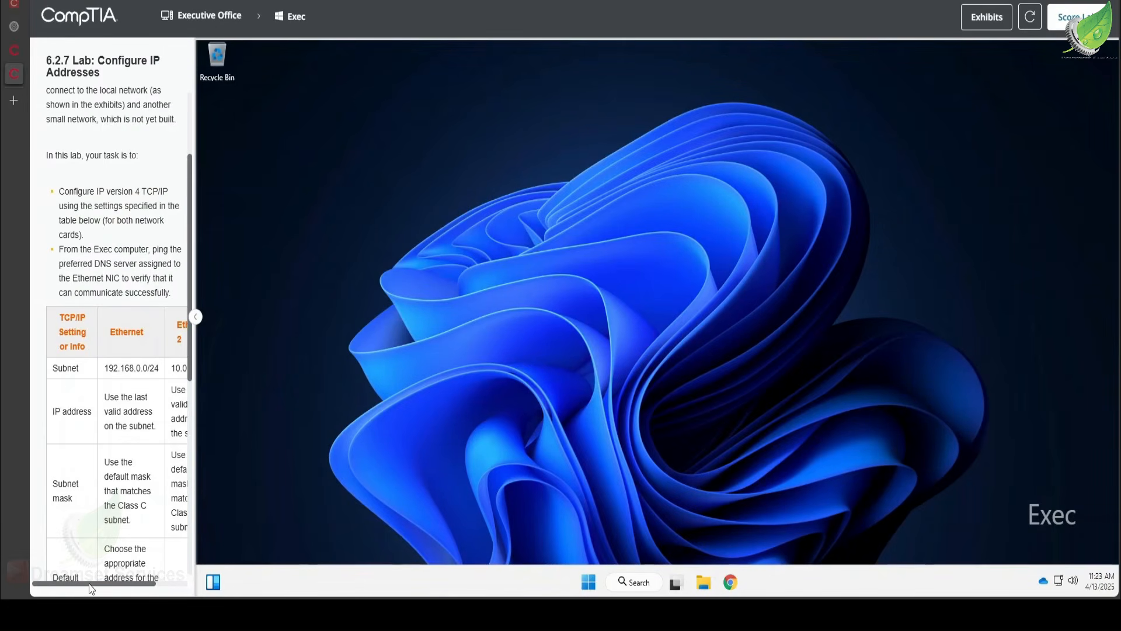
pyautogui.moveTo(92, 584)
pyautogui.mouseDown()
pyautogui.moveTo(134, 579)
pyautogui.moveTo(78, 578)
pyautogui.mouseUp()
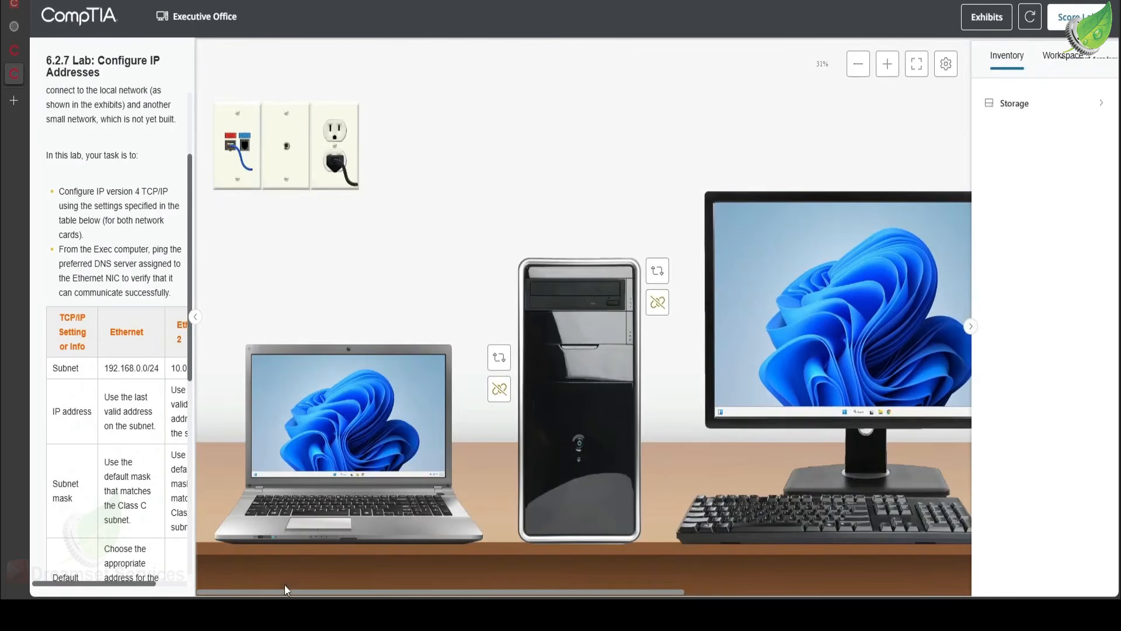
# - Examine the back of the system case in the Executive Office, including its PCIe Ethernet network adapter
pyautogui.moveTo(286, 596); pyautogui.dragTo(401, 596)
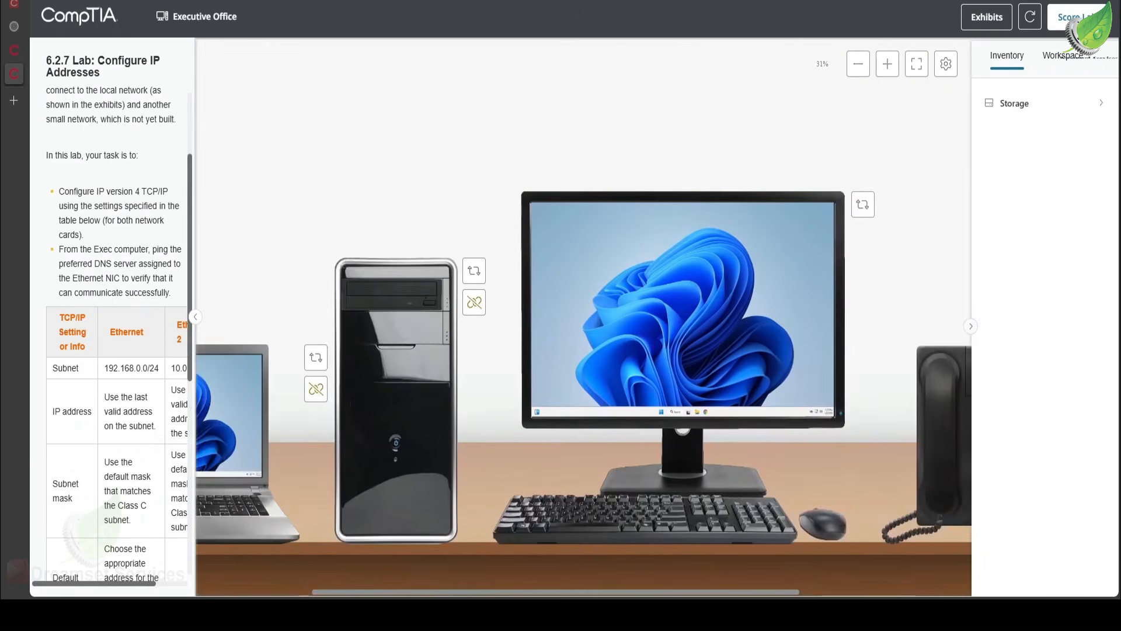
pyautogui.click(428, 396)
pyautogui.click(473, 272)
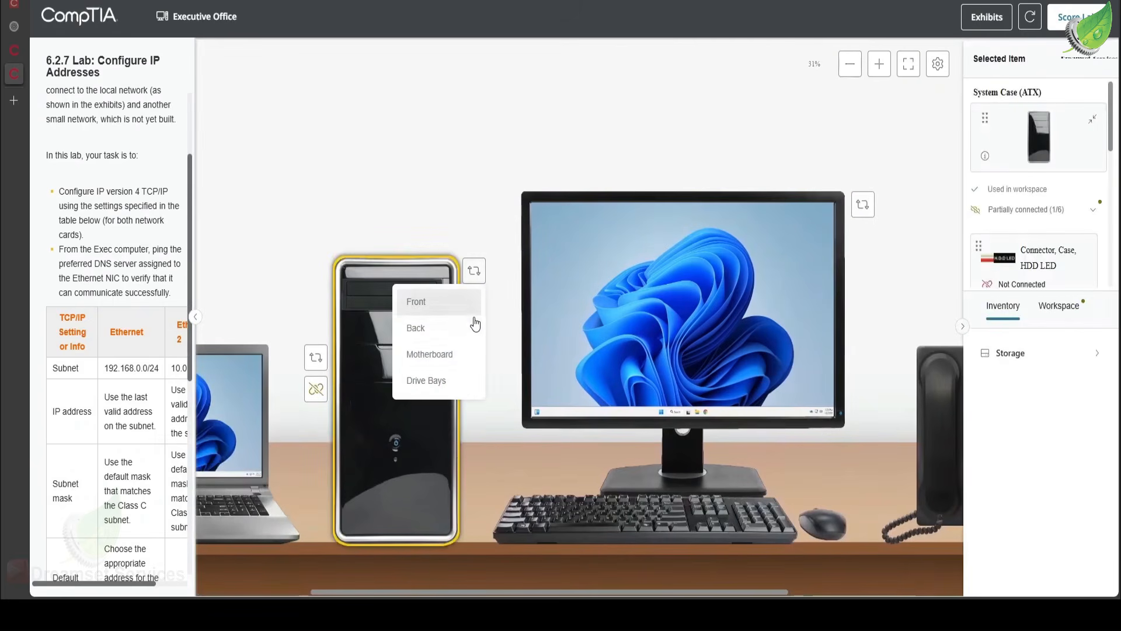
pyautogui.click(449, 330)
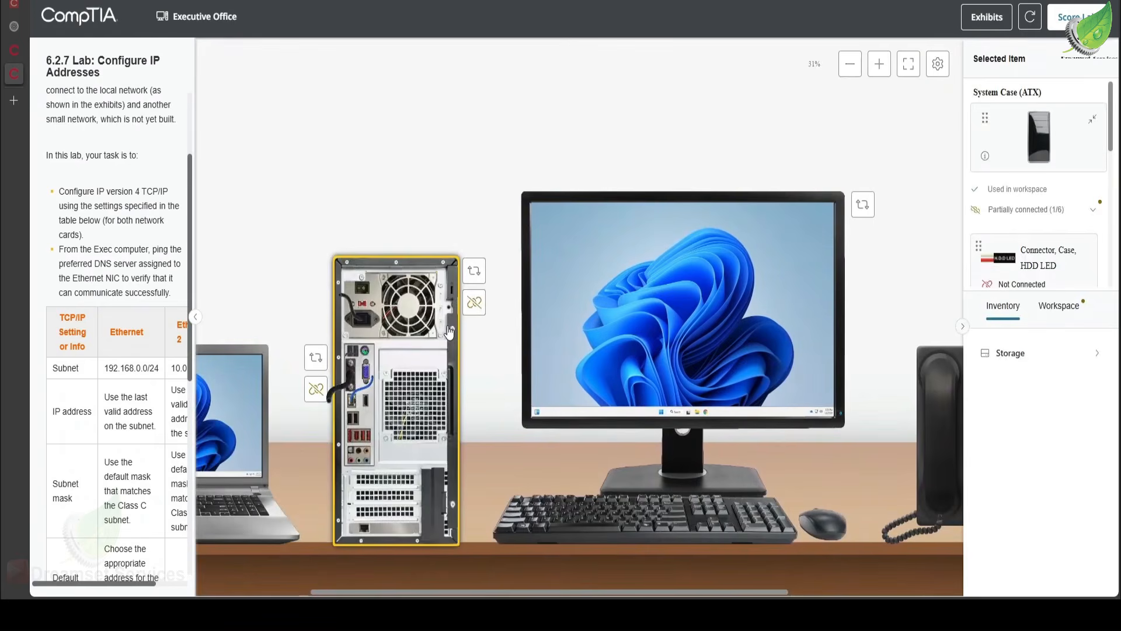
pyautogui.click(384, 532)
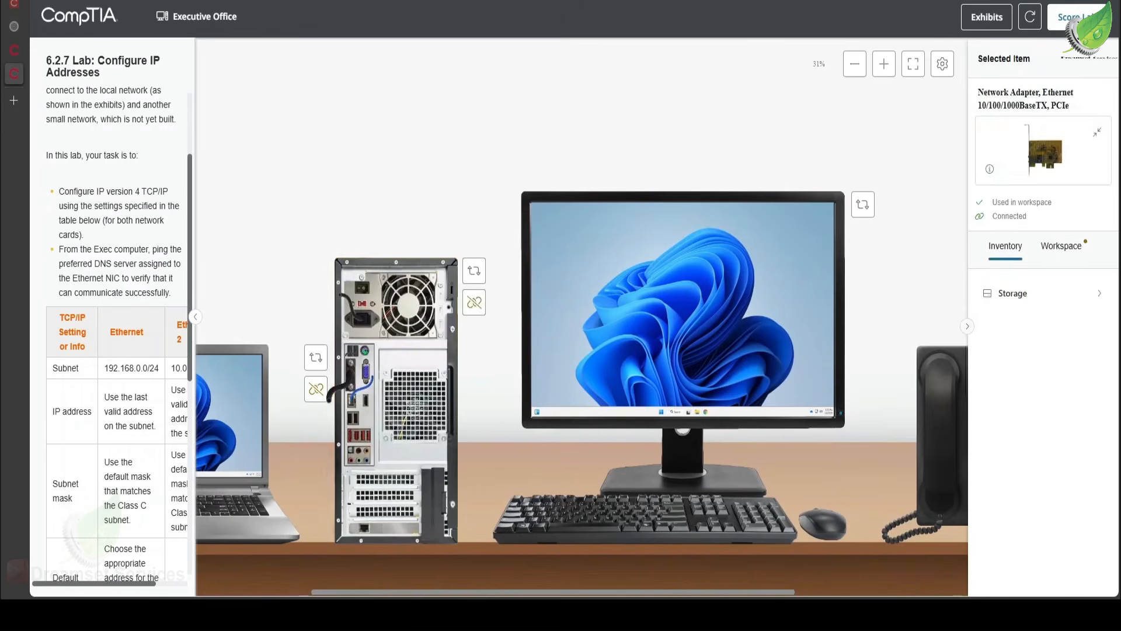
pyautogui.moveTo(408, 594); pyautogui.dragTo(331, 586)
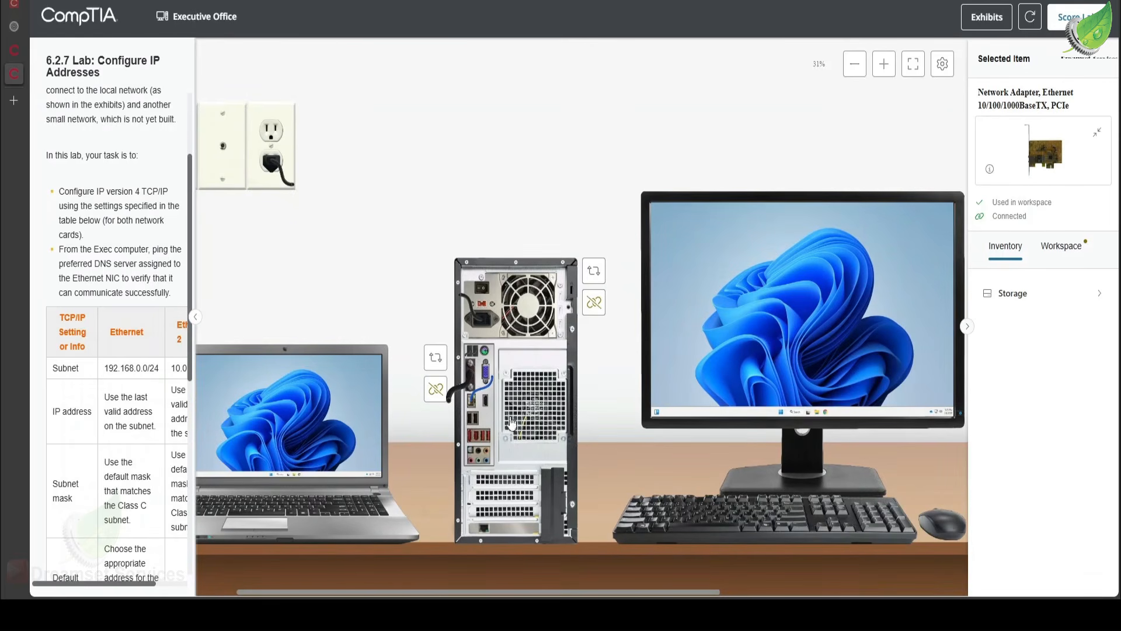
# - Open the Exec computer's Network & internet settings and review the IP and DNS assignment of the Ethernet connection
pyautogui.click(715, 347)
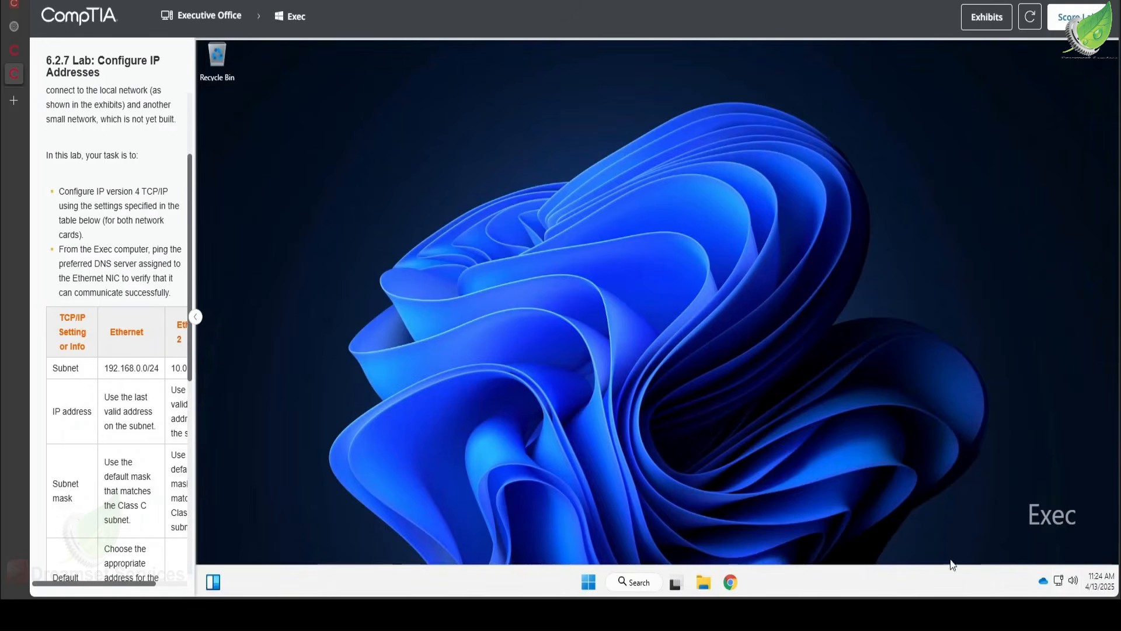
pyautogui.rightClick(1060, 580)
pyautogui.click(1053, 540)
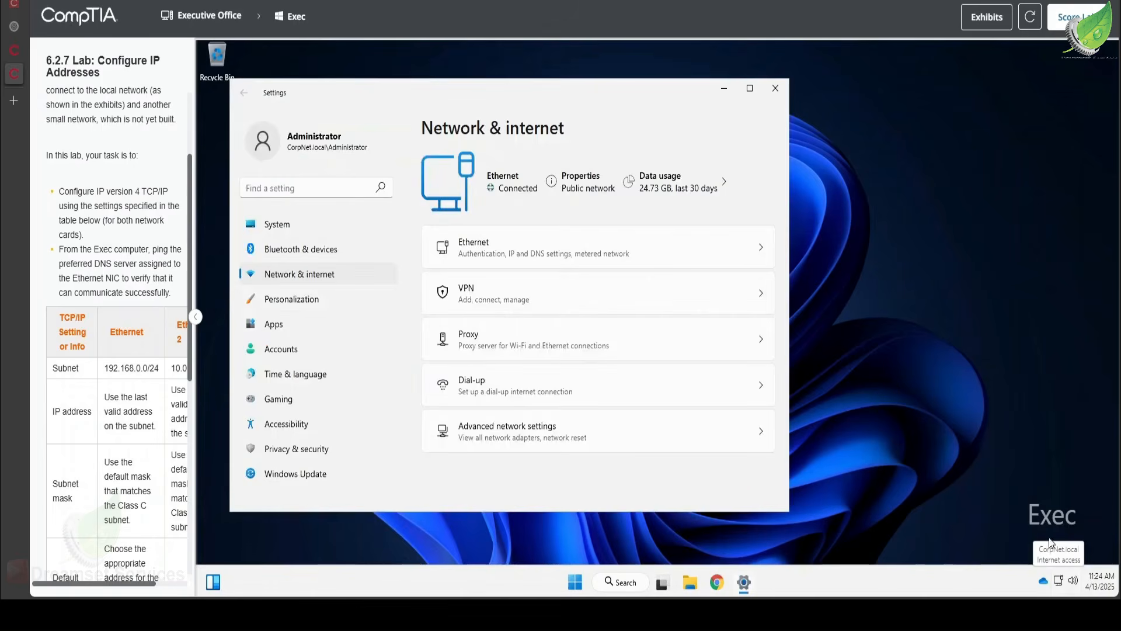
pyautogui.click(579, 256)
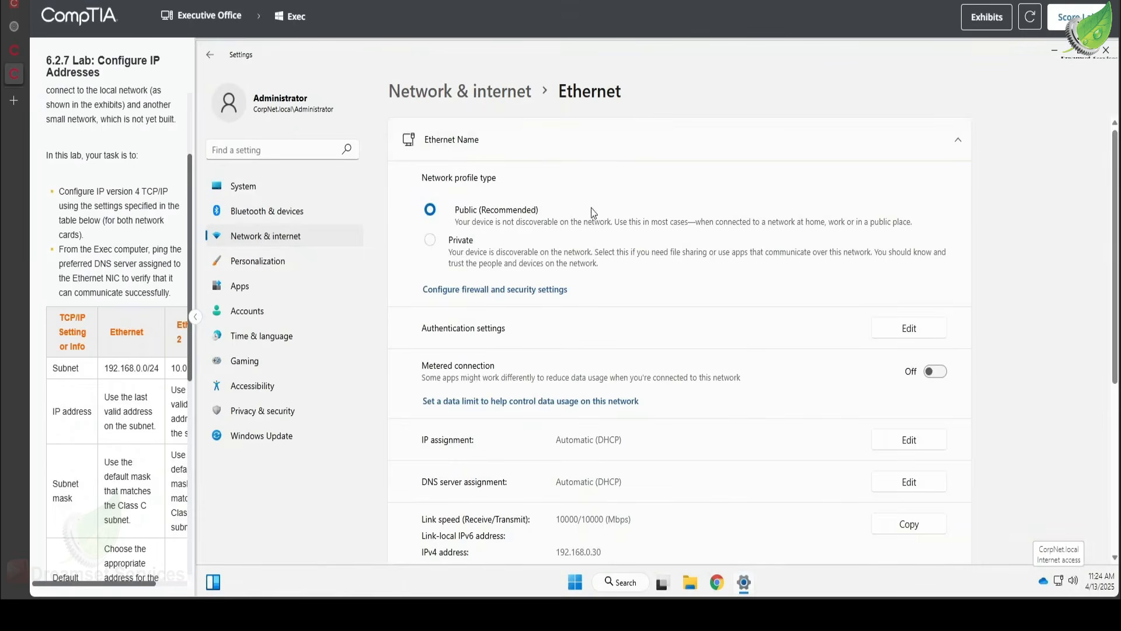
pyautogui.scroll(-4, 600, 219)
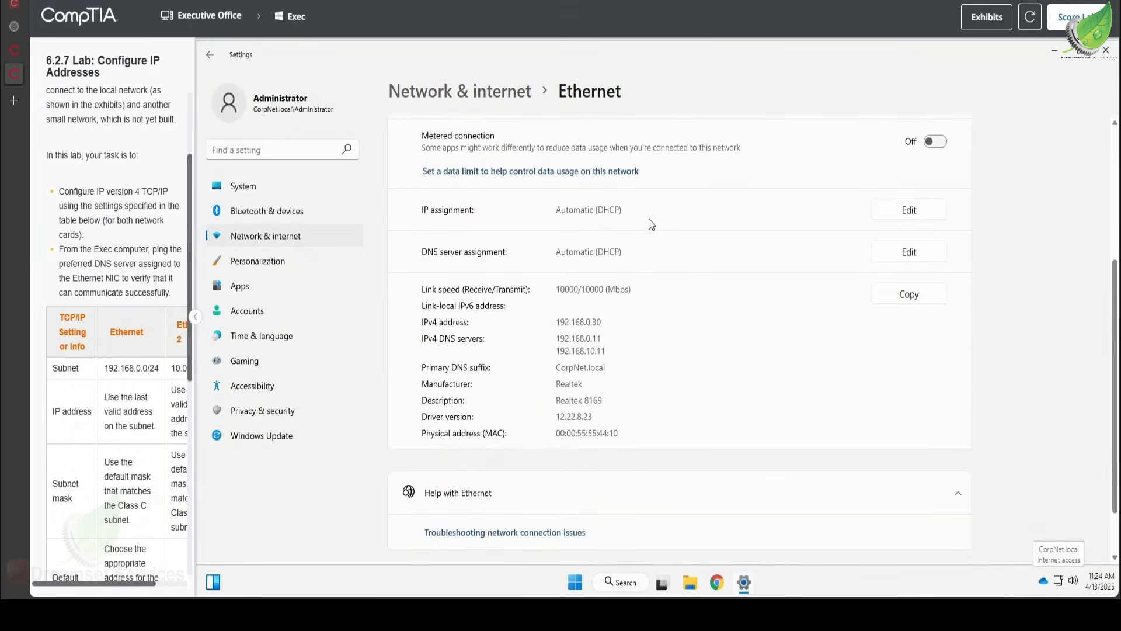
pyautogui.scroll(1, 718, 240)
pyautogui.scroll(1, 720, 245)
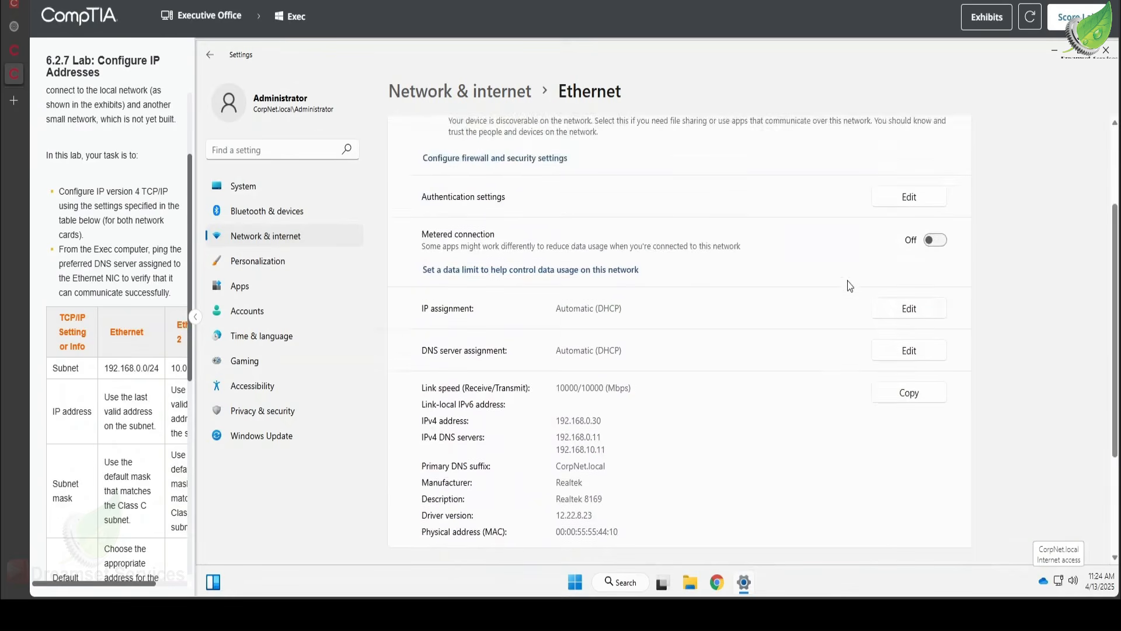
pyautogui.click(909, 315)
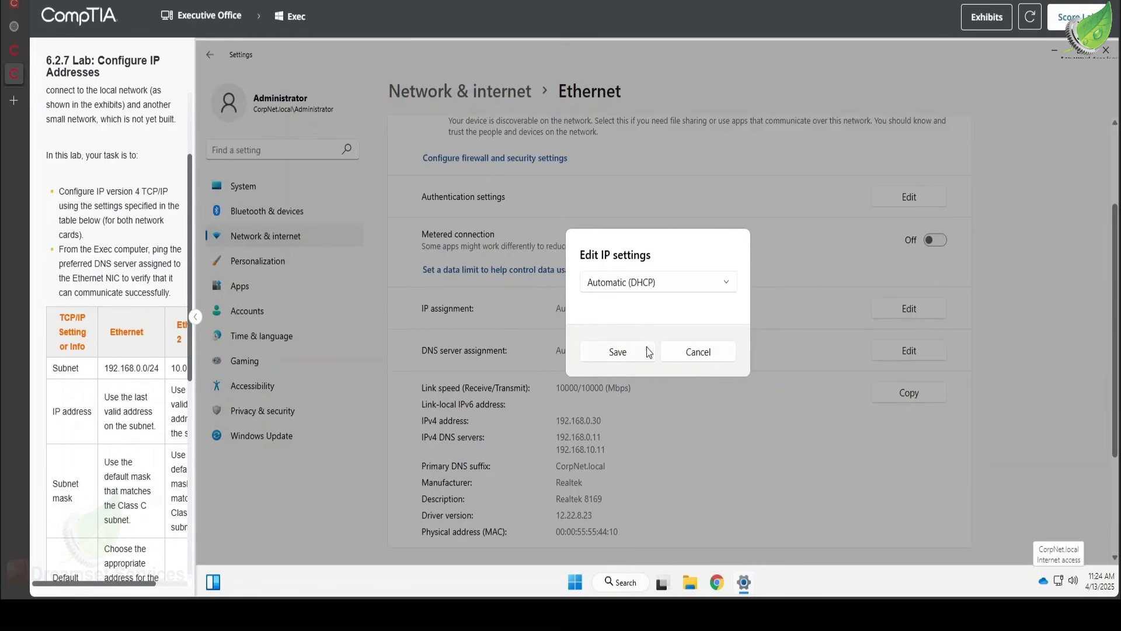
pyautogui.click(712, 286)
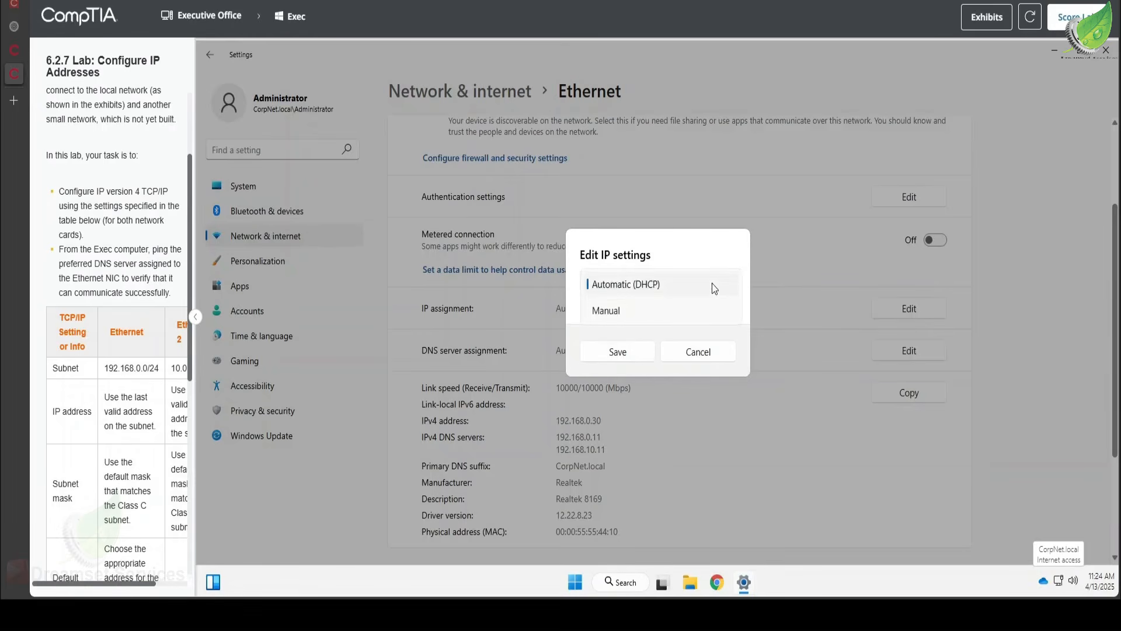
pyautogui.click(674, 311)
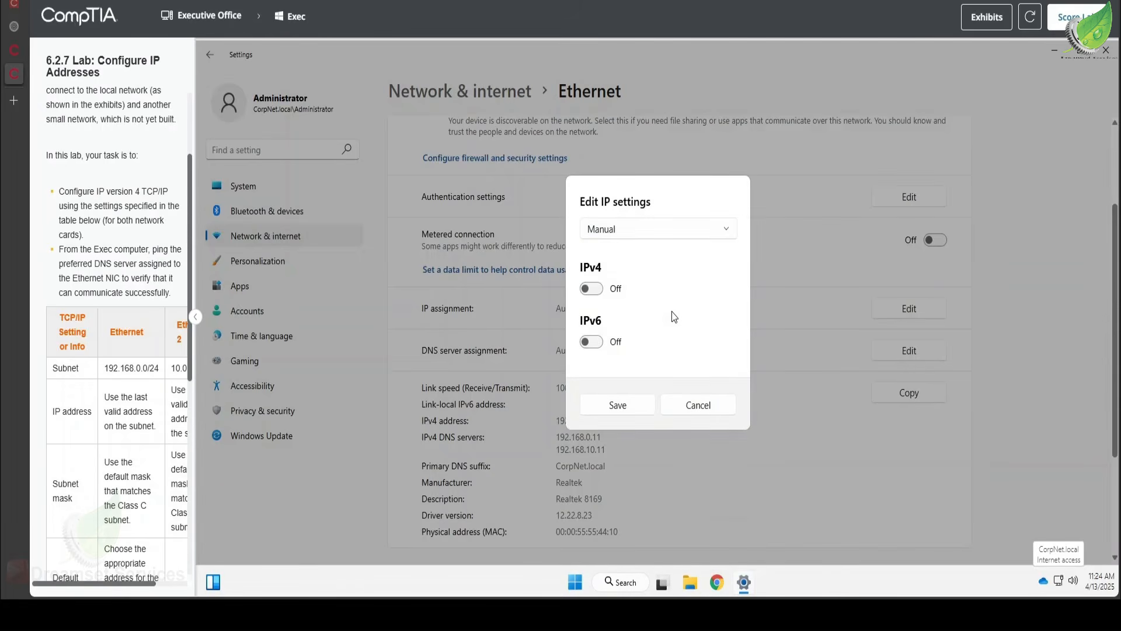
pyautogui.click(600, 290)
pyautogui.scroll(-1, 627, 292)
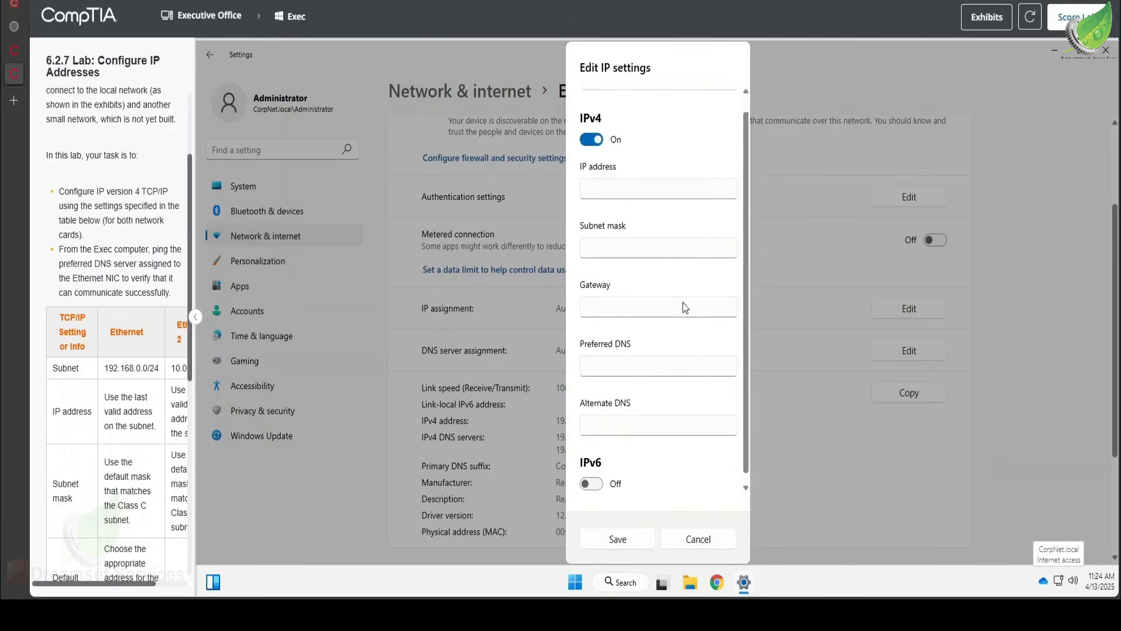
pyautogui.scroll(1, 684, 302)
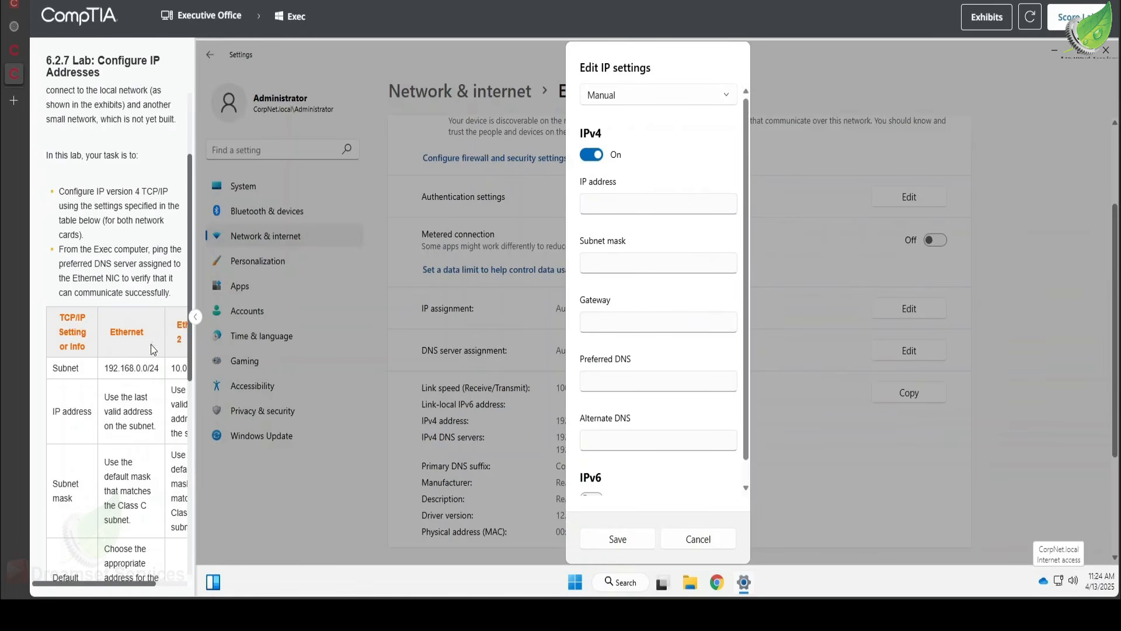
pyautogui.click(708, 541)
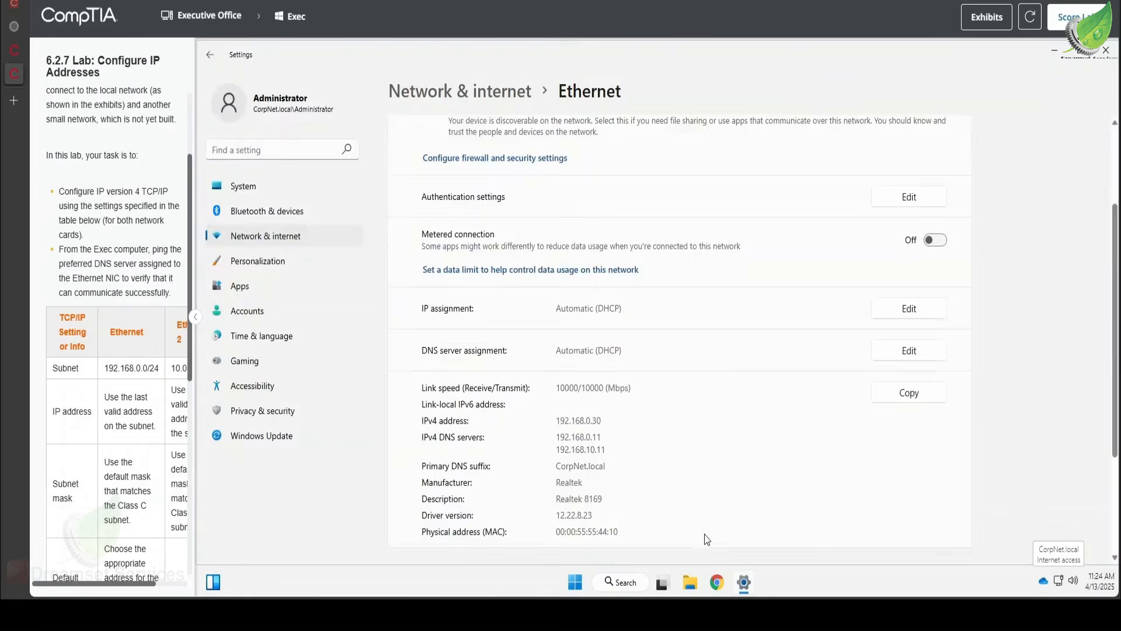
pyautogui.scroll(3, 501, 301)
pyautogui.scroll(-1, 500, 301)
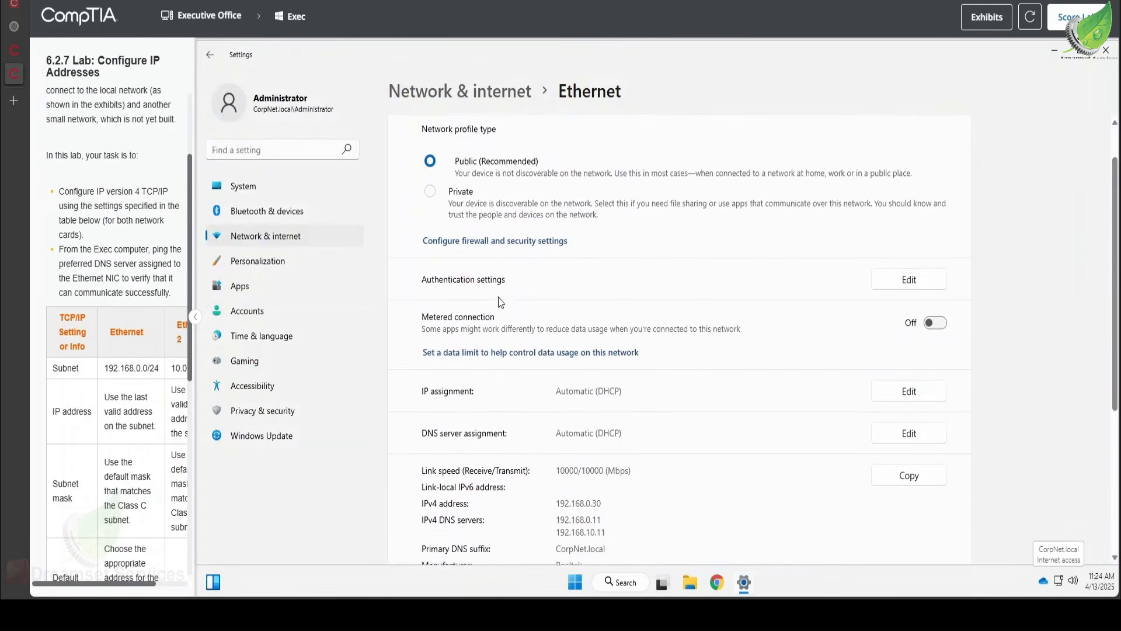
pyautogui.scroll(-5, 580, 345)
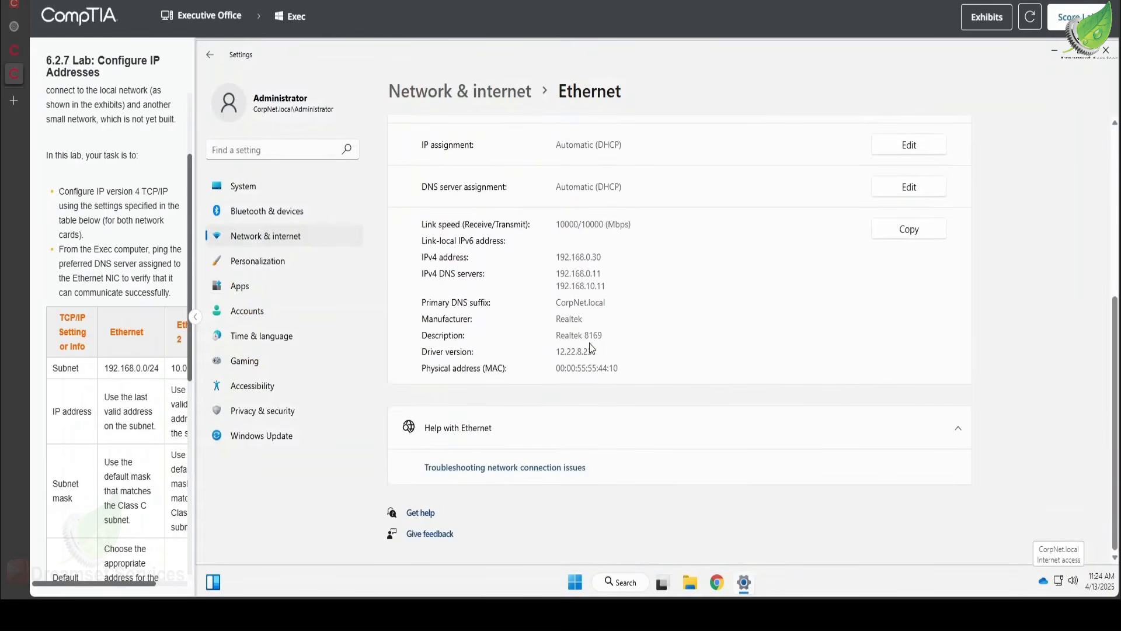
pyautogui.scroll(3, 590, 345)
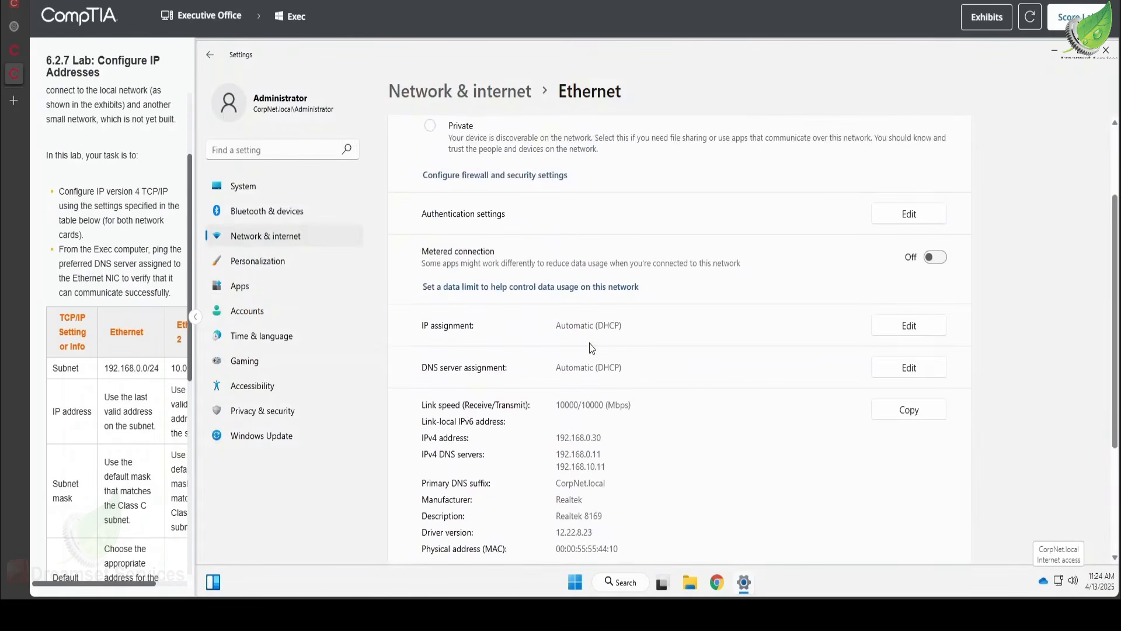
# - Search Windows for "contr", open Control Panel and maximize its window
pyautogui.click(628, 587)
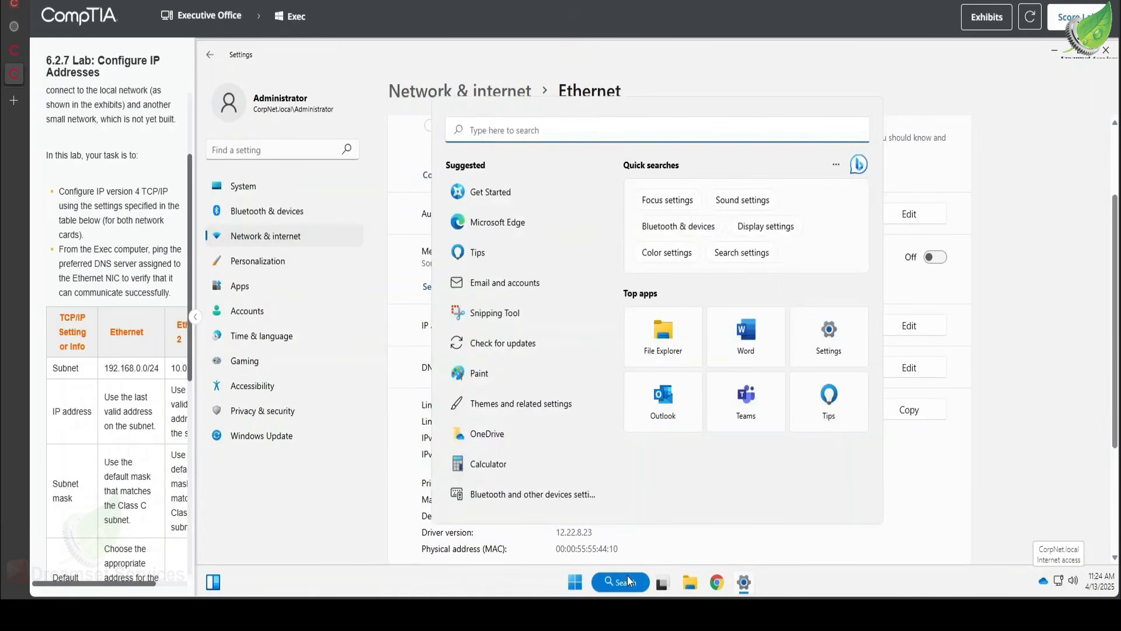
pyautogui.write('con')
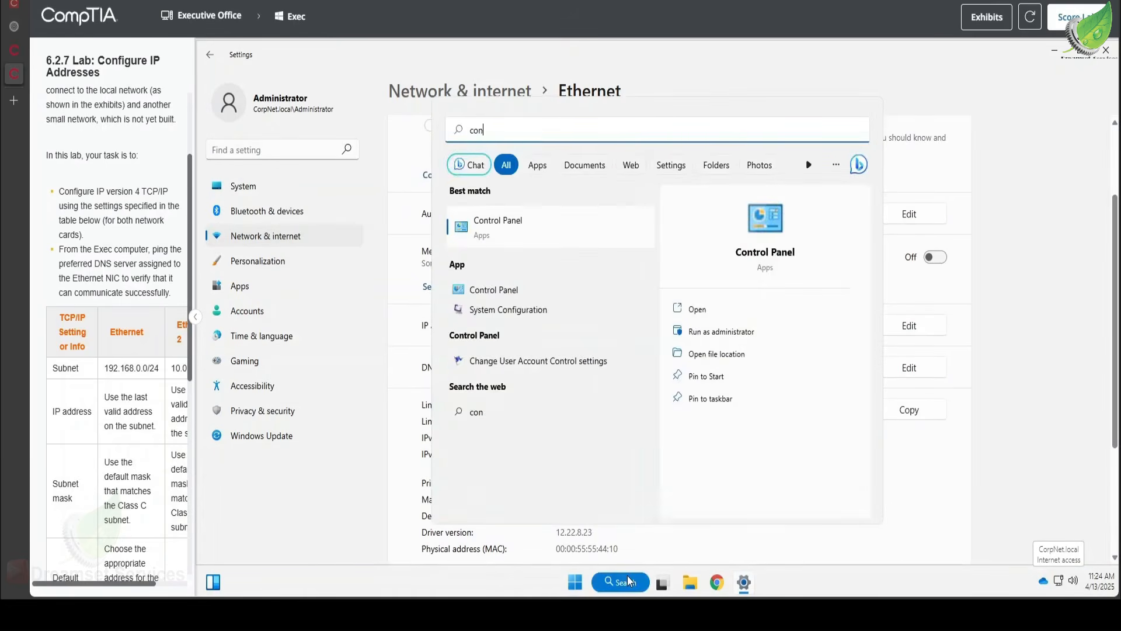
pyautogui.write('tr')
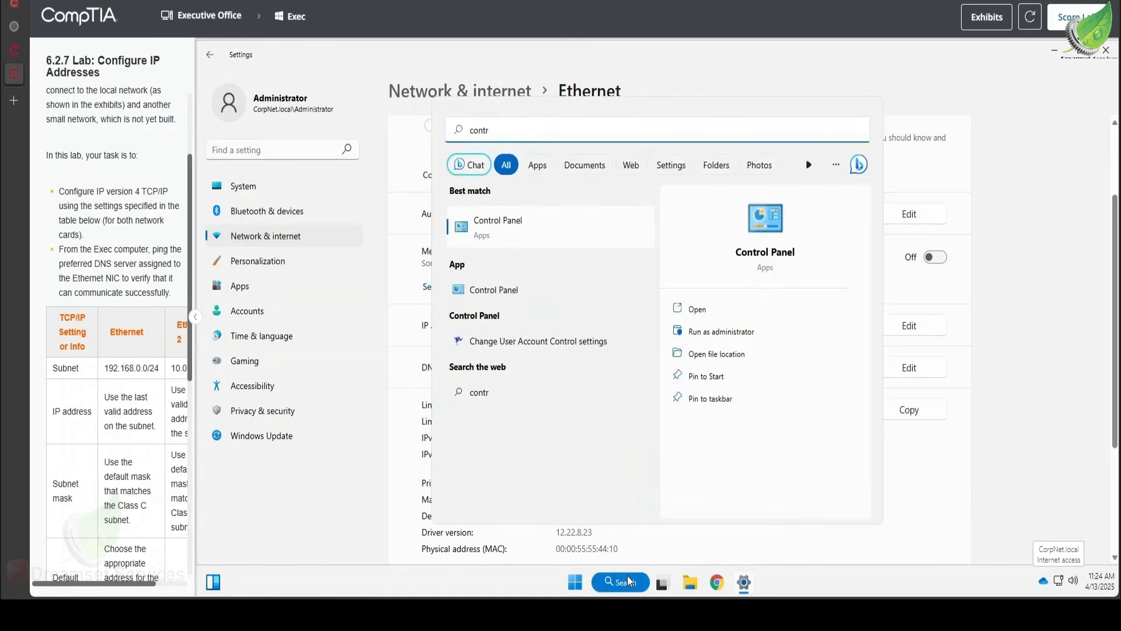
pyautogui.press('Return')
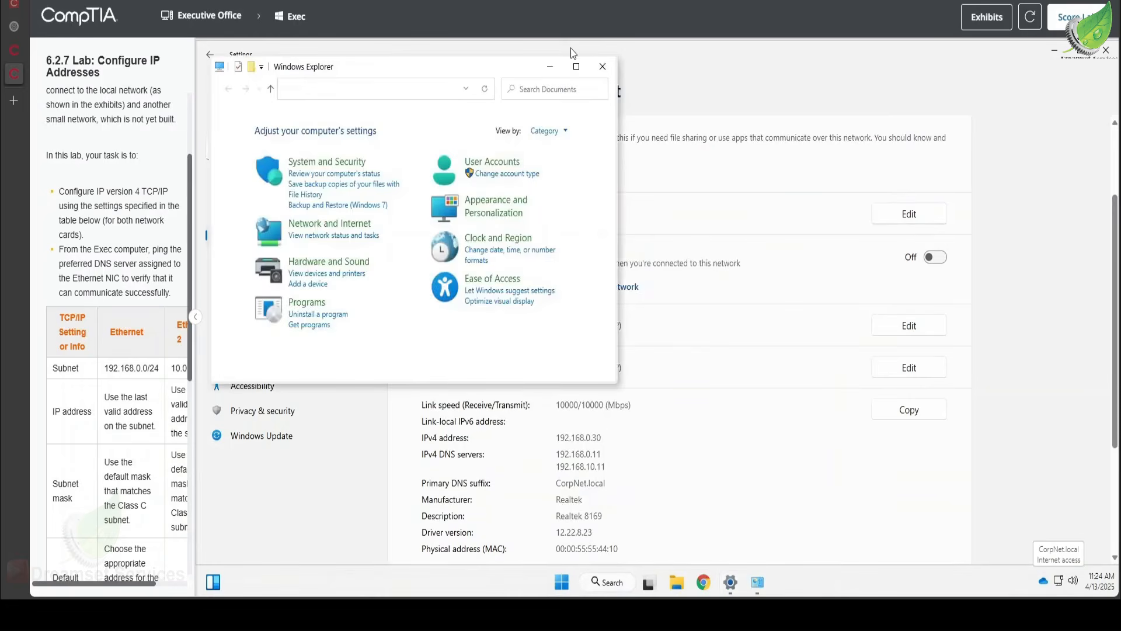
pyautogui.click(577, 67)
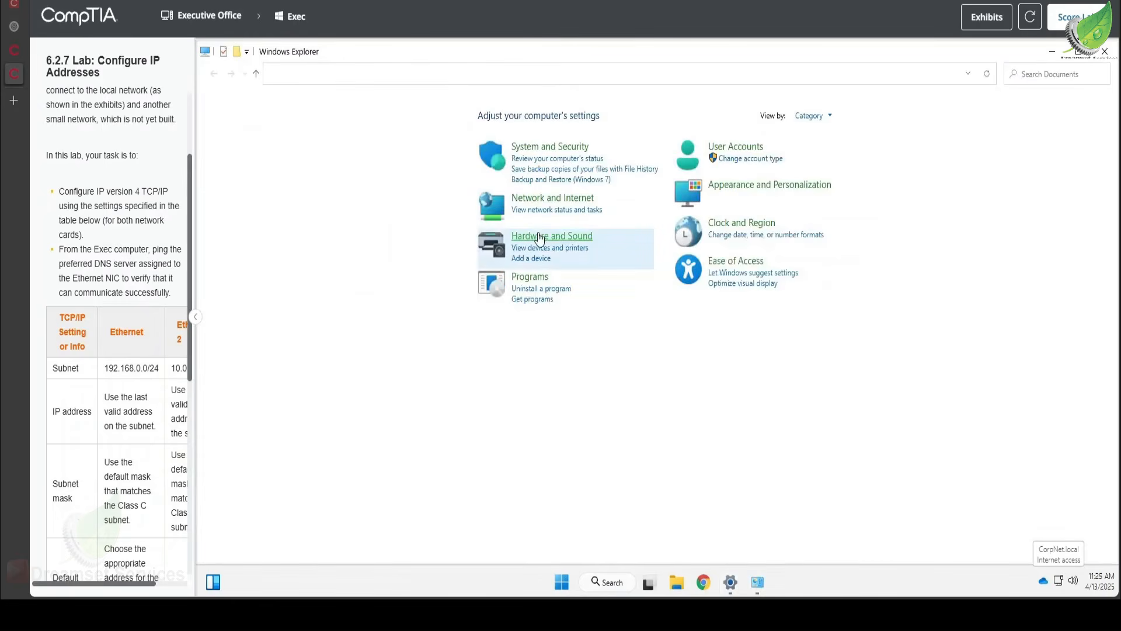
# - Open the adapter settings from the Network and Sharing Center to list the computer's network connections
pyautogui.click(548, 204)
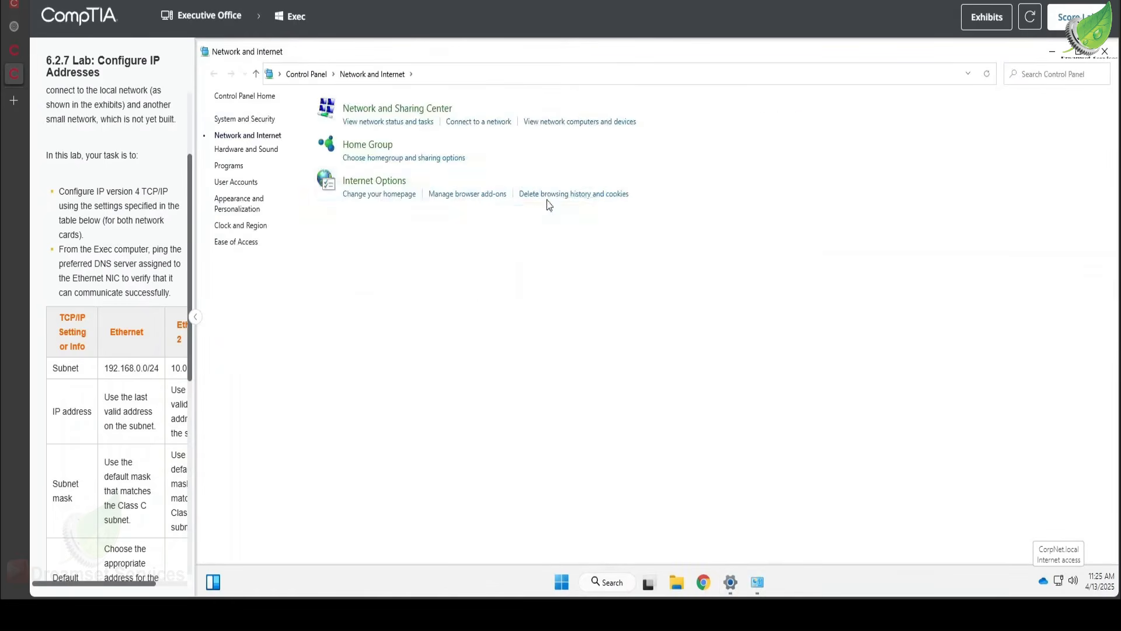
pyautogui.click(390, 110)
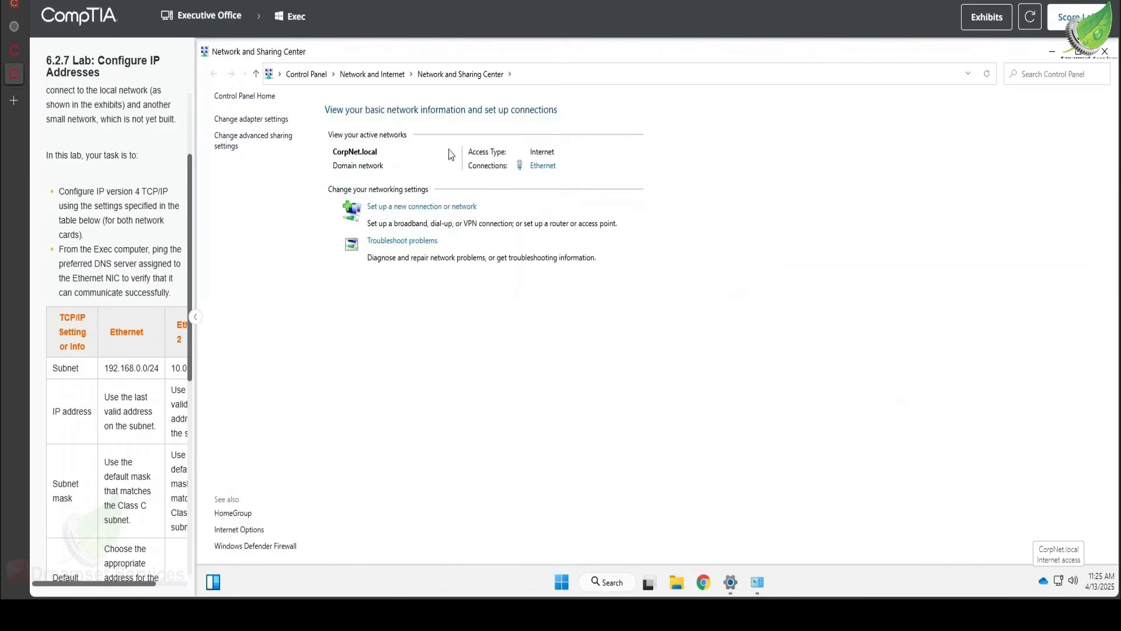
pyautogui.click(265, 121)
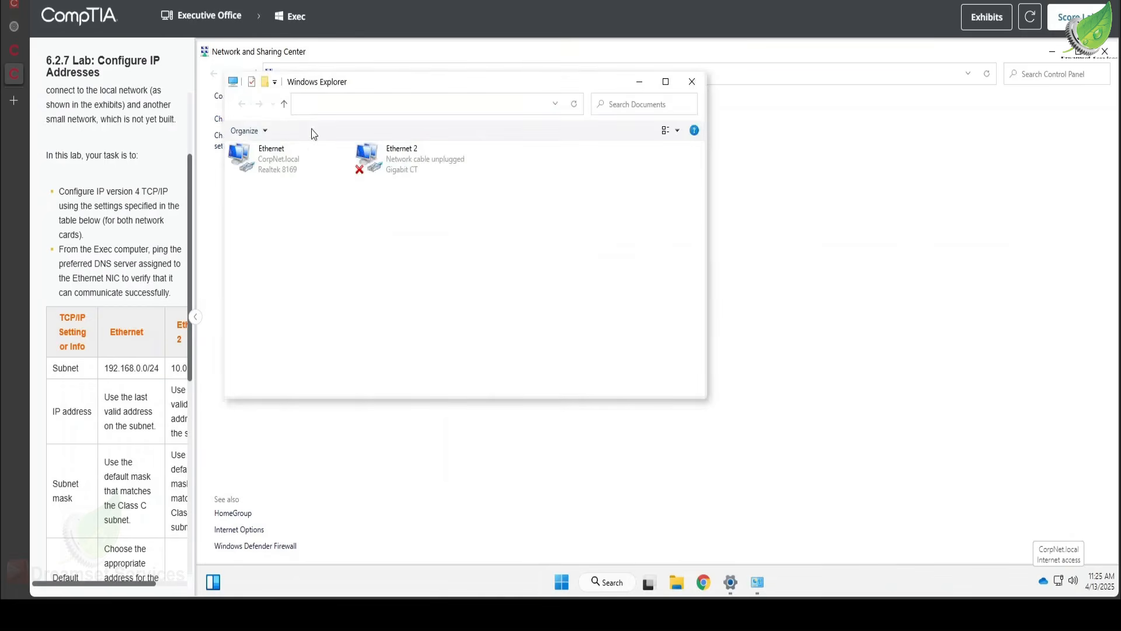
# - Open the Internet Protocol Version 4 (TCP/IPv4) properties of the Ethernet adapter
pyautogui.moveTo(487, 87); pyautogui.dragTo(746, 123)
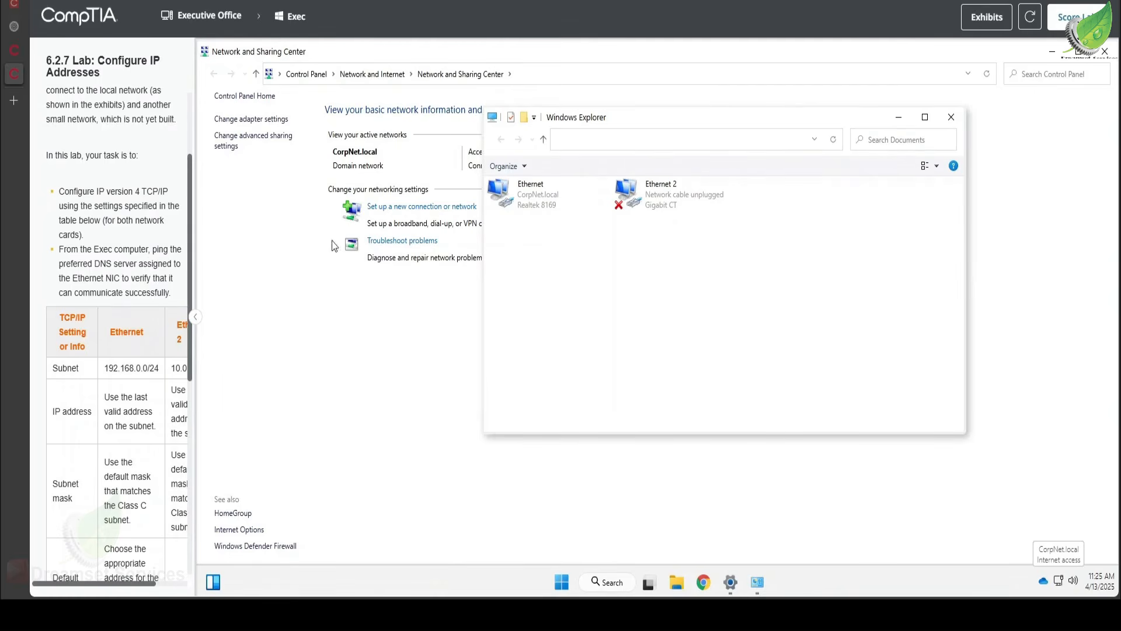
pyautogui.click(520, 211)
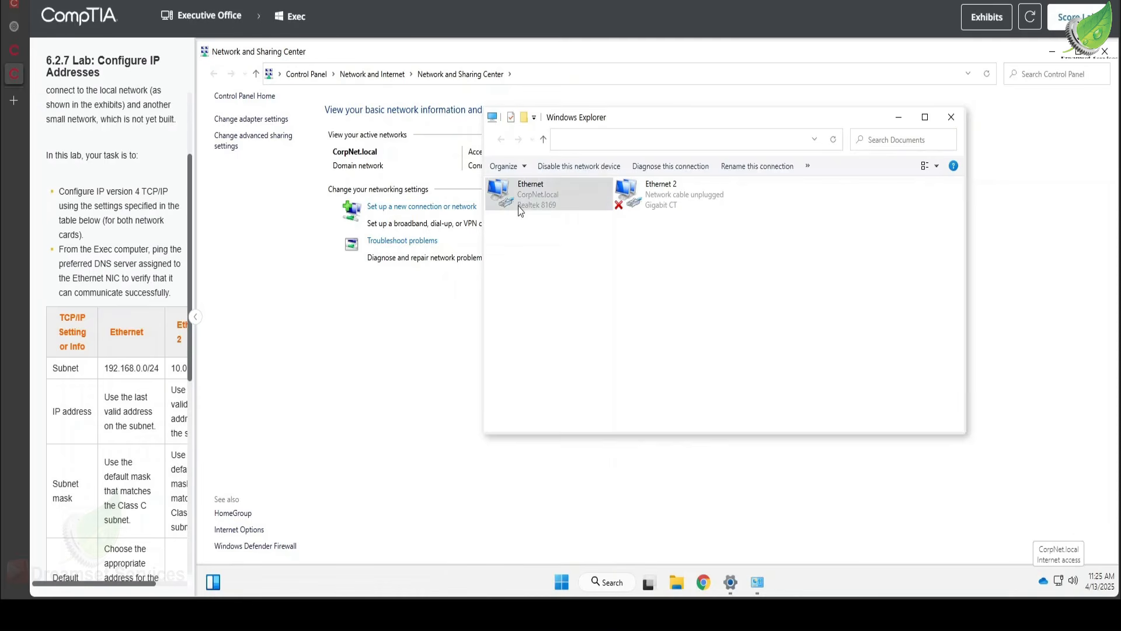
pyautogui.rightClick(520, 212)
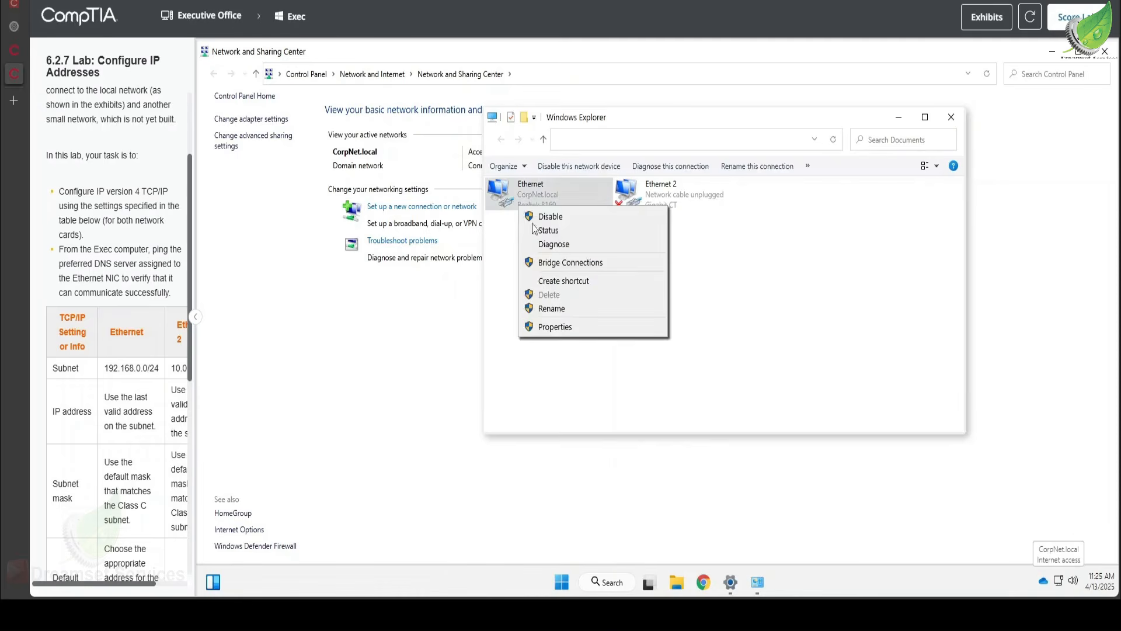
pyautogui.click(579, 329)
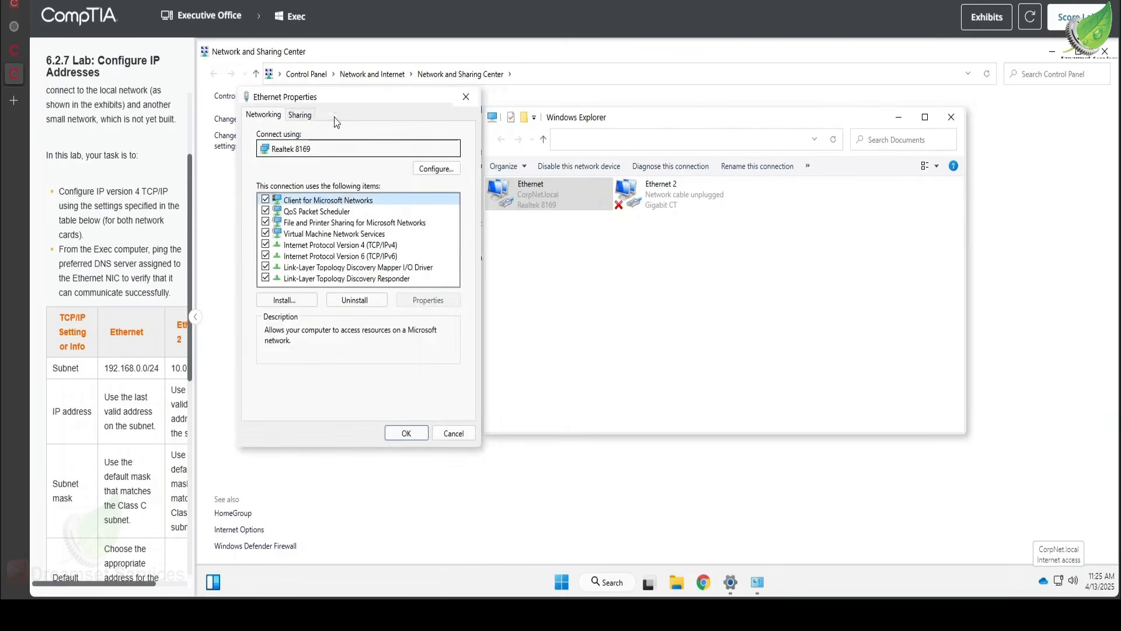
pyautogui.moveTo(369, 98); pyautogui.dragTo(851, 114)
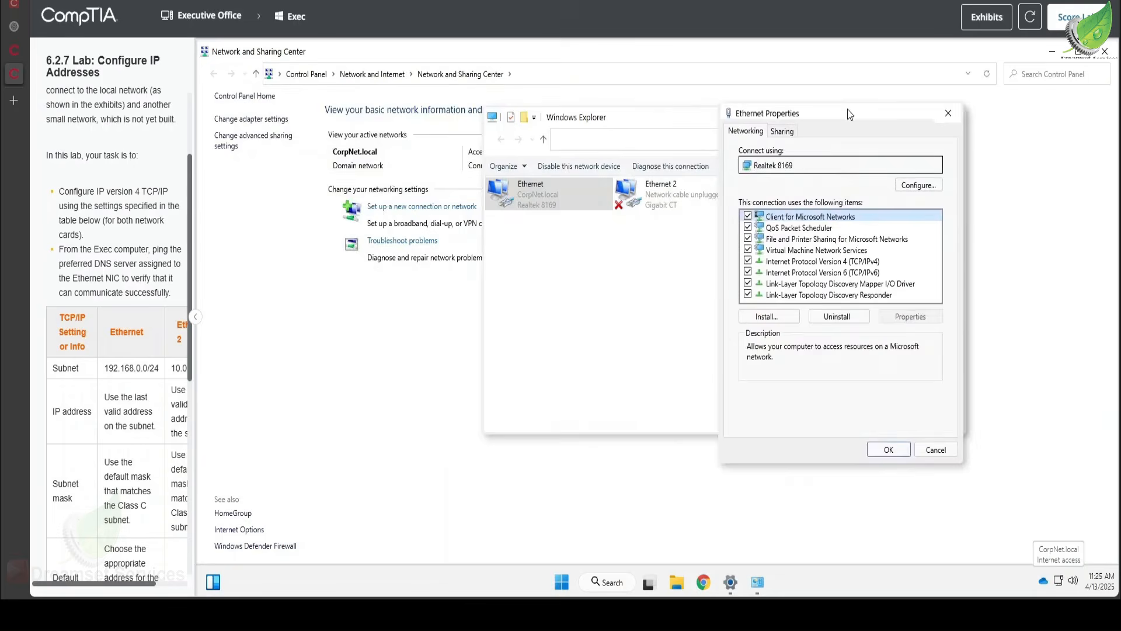
pyautogui.click(813, 264)
pyautogui.doubleClick(814, 264)
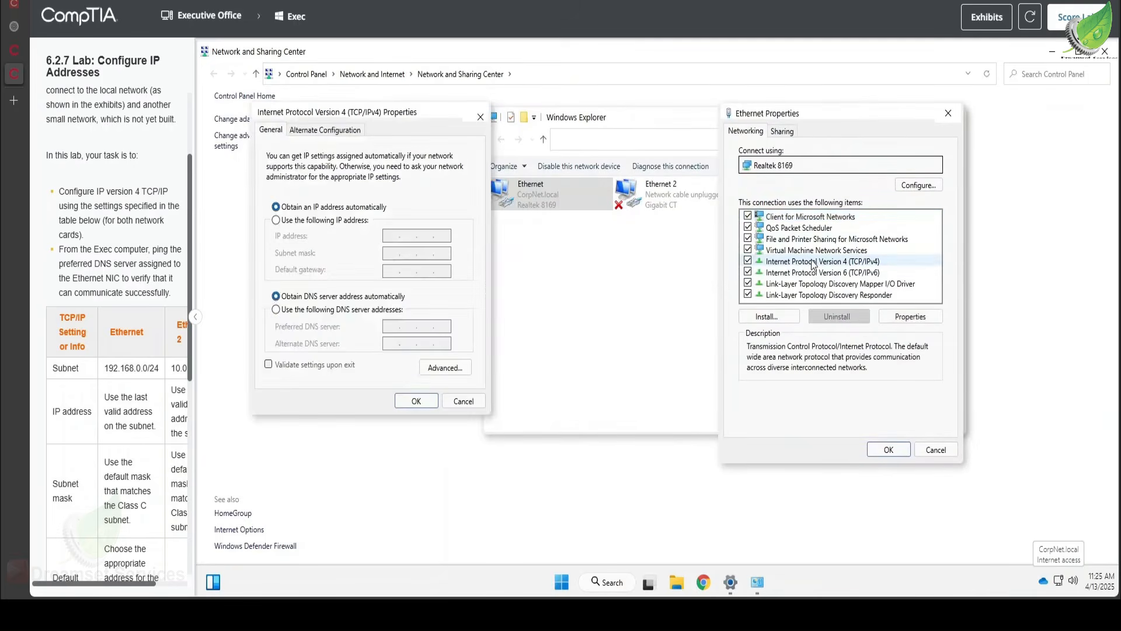
# - Assign the Ethernet adapter the static IP address 192.168.0.254 with subnet mask 255.255.255.0
pyautogui.click(323, 221)
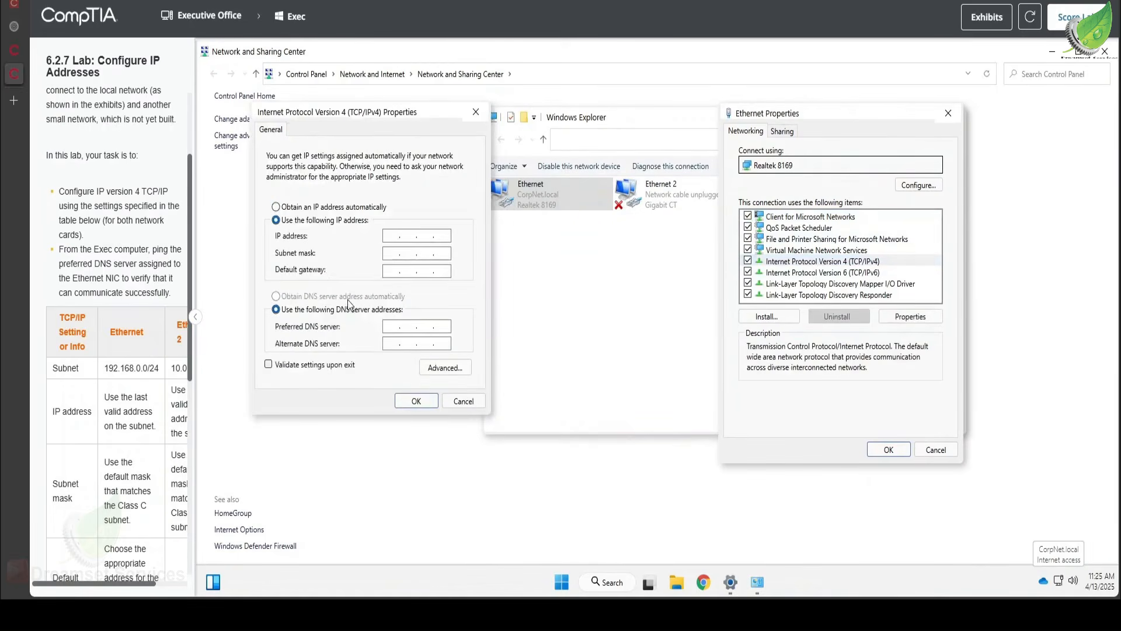
pyautogui.click(393, 235)
pyautogui.write('92 . 168 .')
pyautogui.write('0.254')
pyautogui.click(393, 252)
# - Look up the Bldg A Router's address in the lab exhibits and set Ethernet's default gateway to 192.168.0.5
pyautogui.scroll(-2, 145, 438)
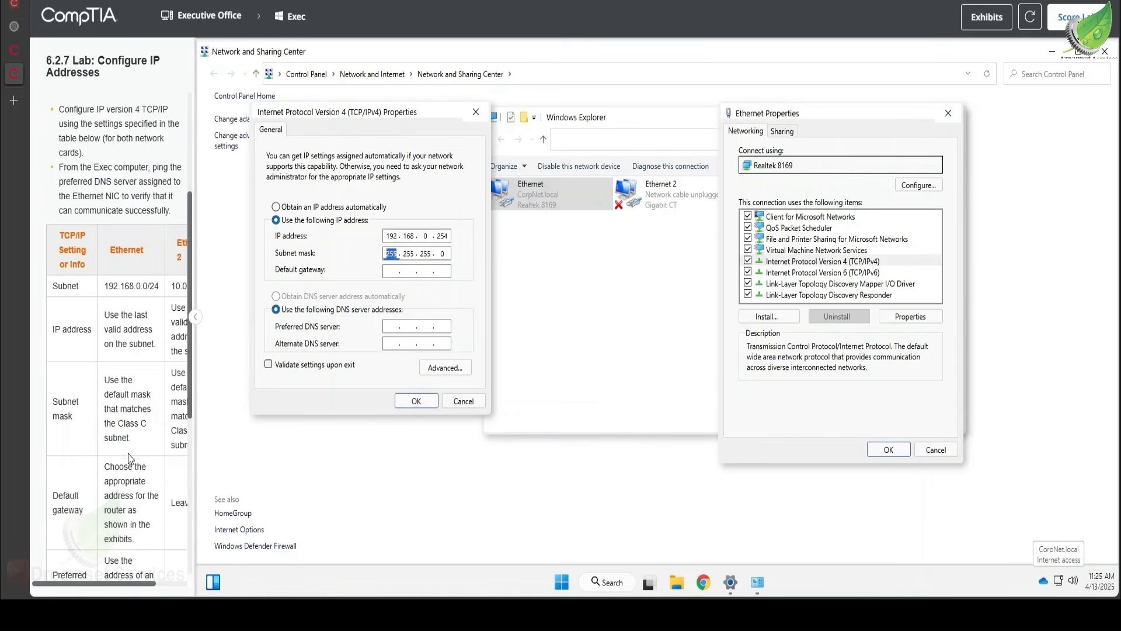
pyautogui.scroll(-2, 129, 459)
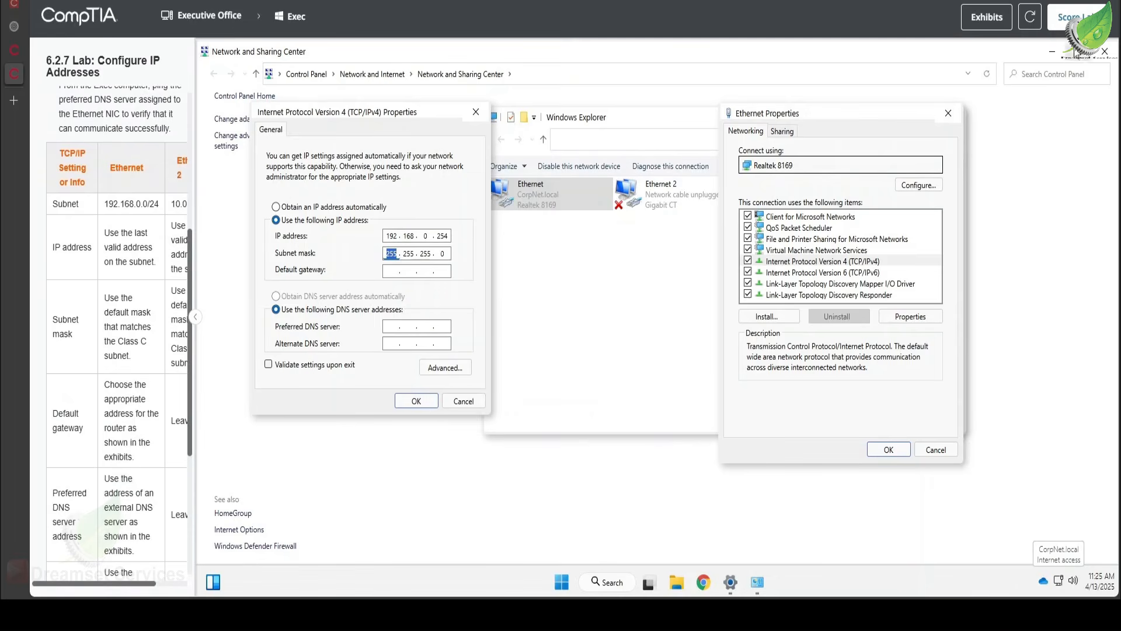
pyautogui.click(987, 27)
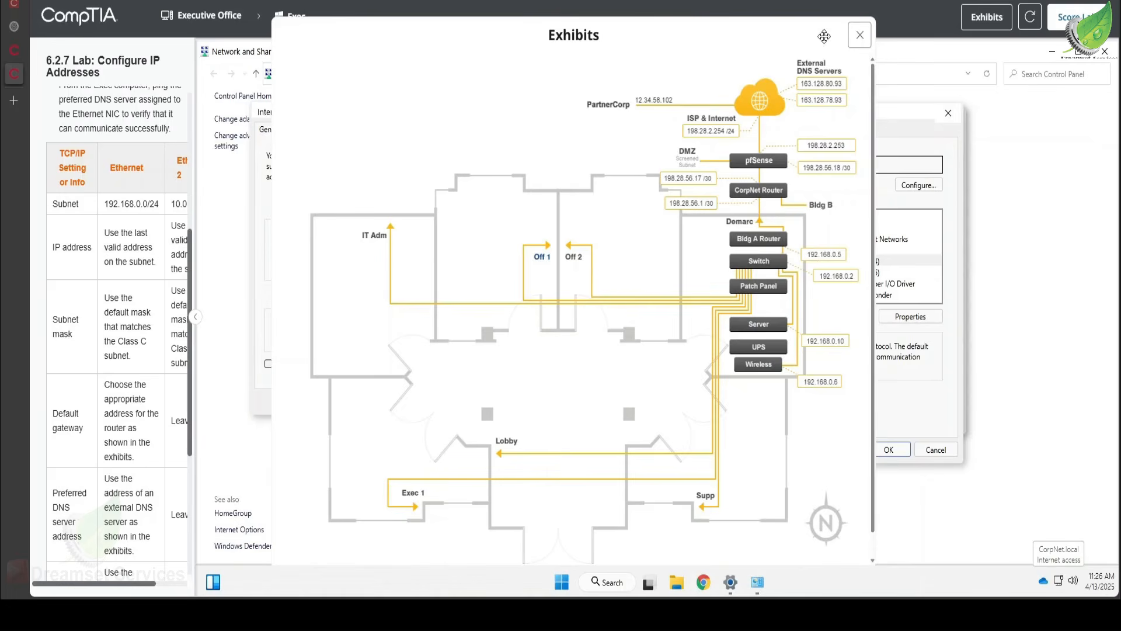
pyautogui.click(857, 37)
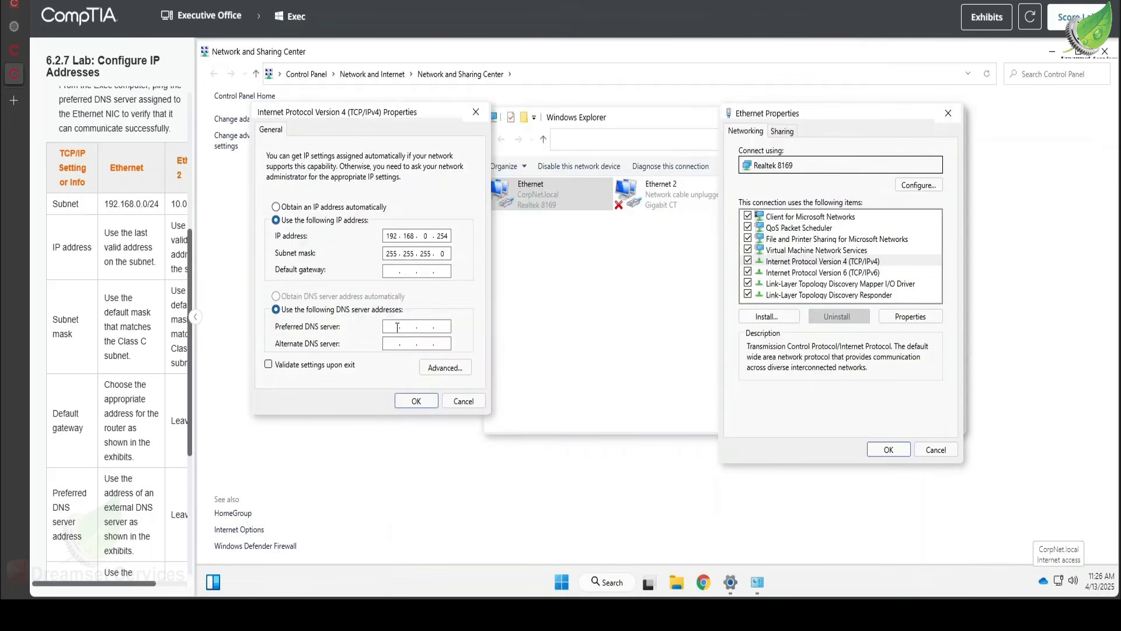
pyautogui.click(390, 272)
pyautogui.write('192.168.0.5')
# - Consult the external DNS servers in the network exhibit and set Ethernet's preferred DNS server to 163.128.80.93
pyautogui.scroll(-1, 127, 385)
pyautogui.scroll(-3, 126, 386)
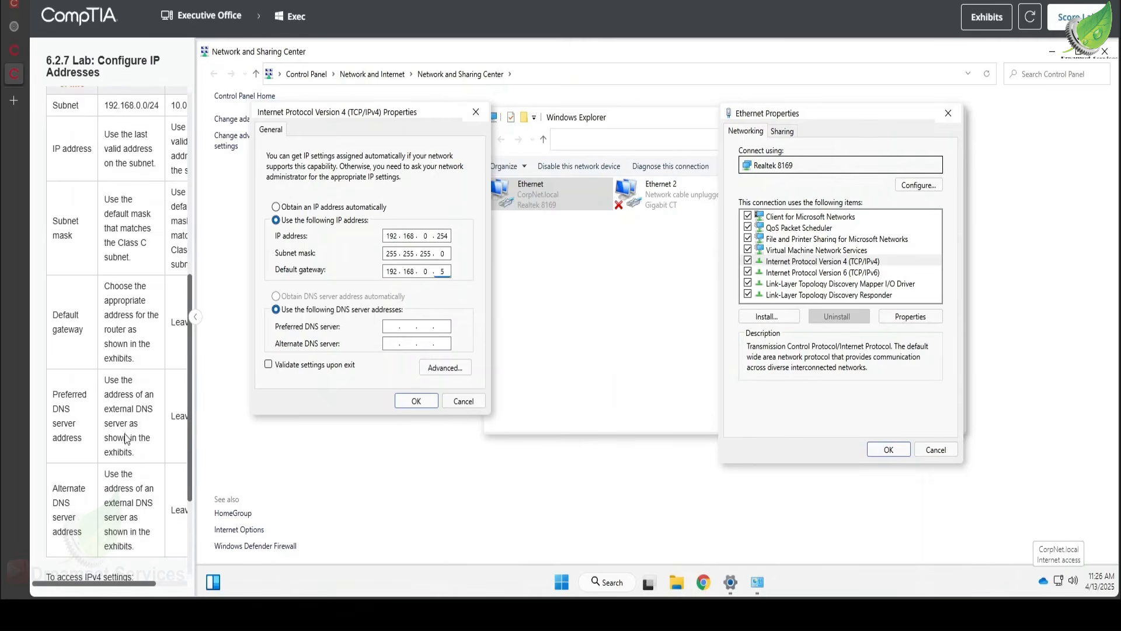
pyautogui.scroll(-1, 130, 467)
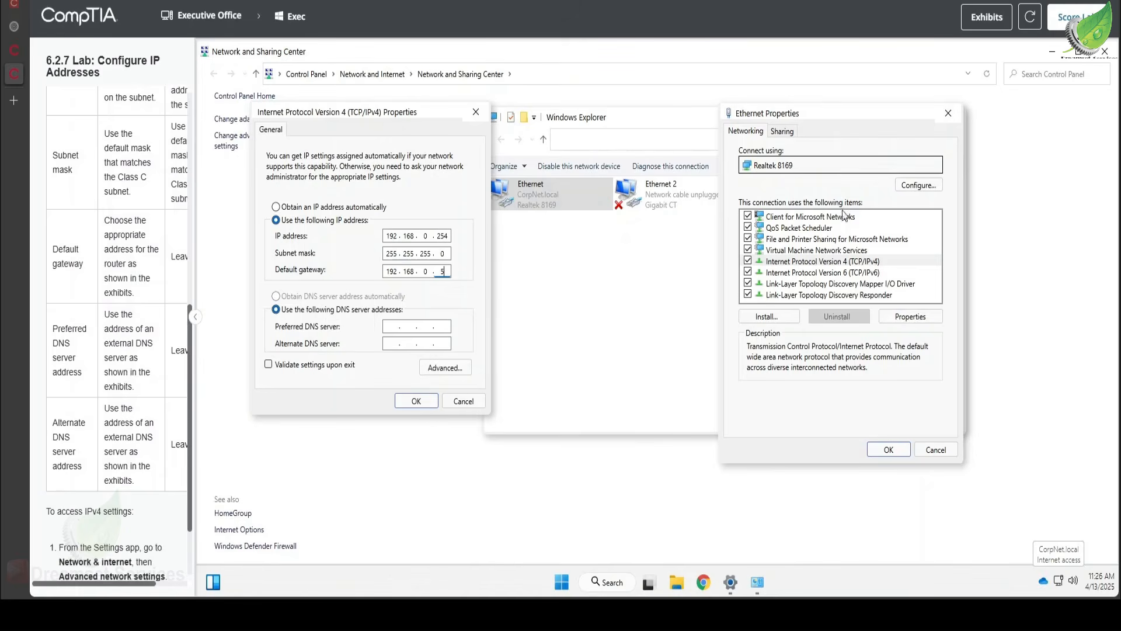
pyautogui.click(1004, 23)
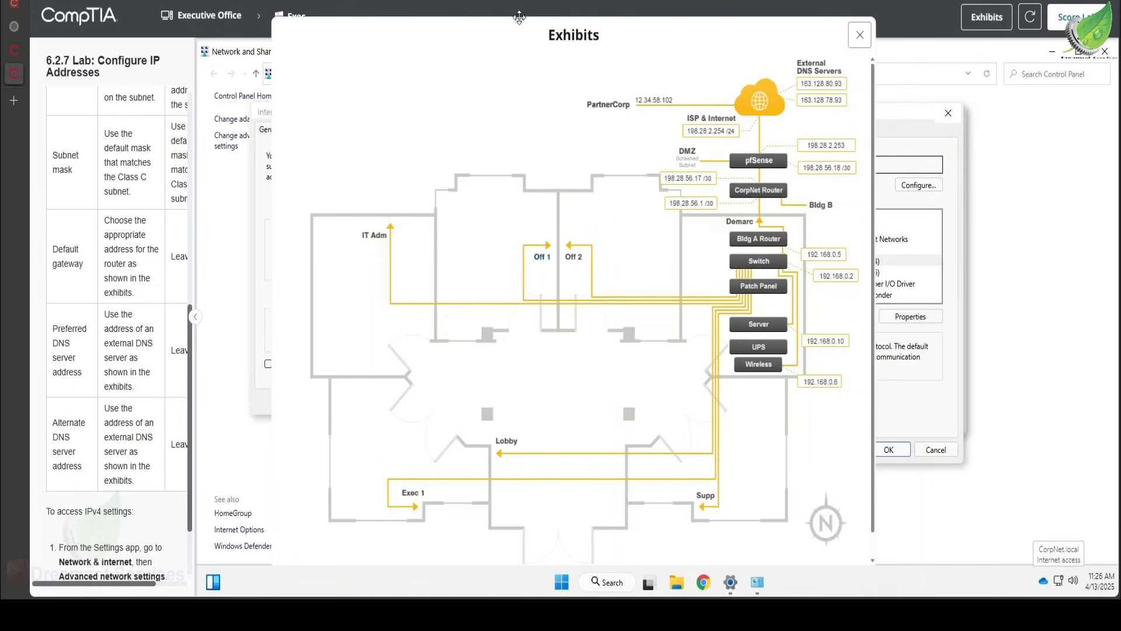
pyautogui.moveTo(508, 23); pyautogui.dragTo(725, 2)
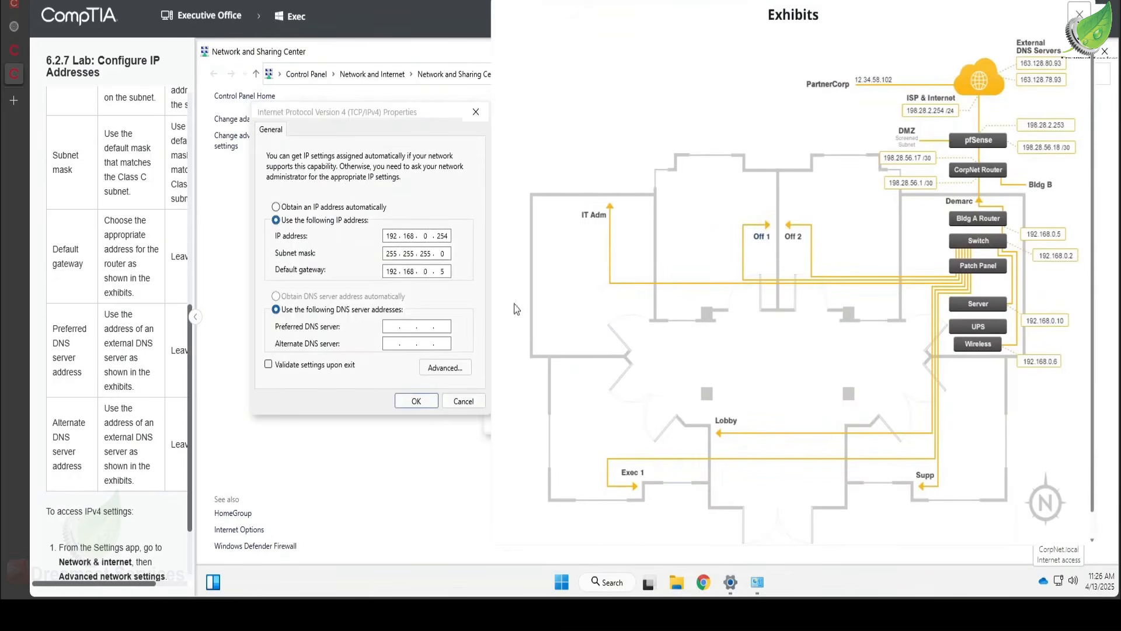
pyautogui.click(391, 327)
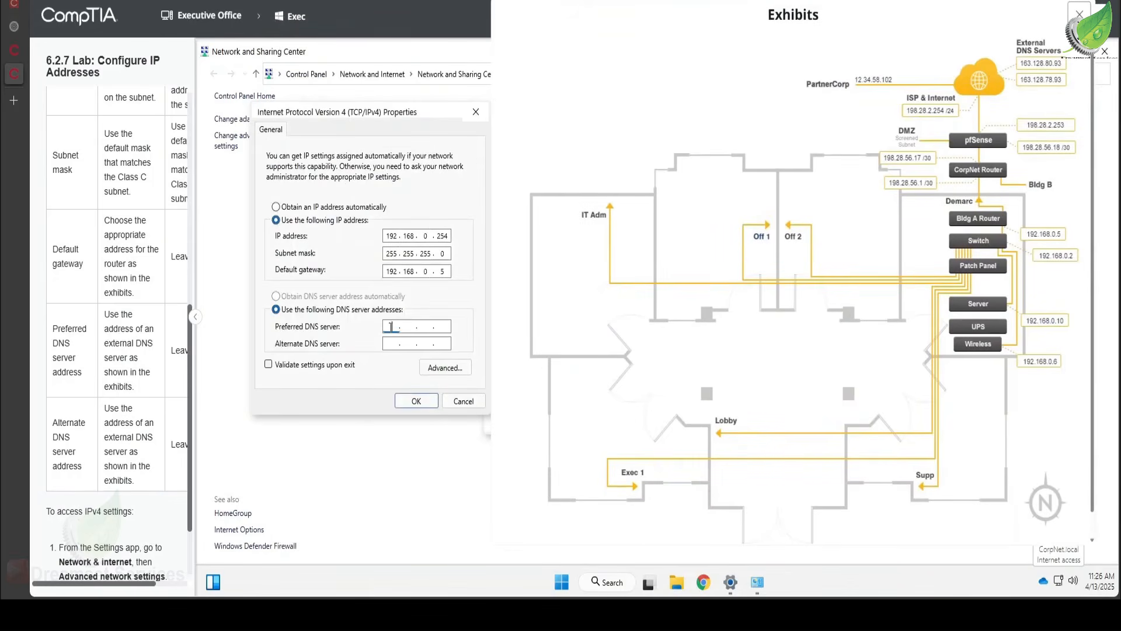
pyautogui.write('163.128.80.93')
# - Set Ethernet's alternate DNS server to 163.128.78.93, accept the IPv4 settings and close the exhibit and adapter properties
pyautogui.click(392, 343)
pyautogui.write('163 . 128')
pyautogui.write('78.93')
pyautogui.click(416, 402)
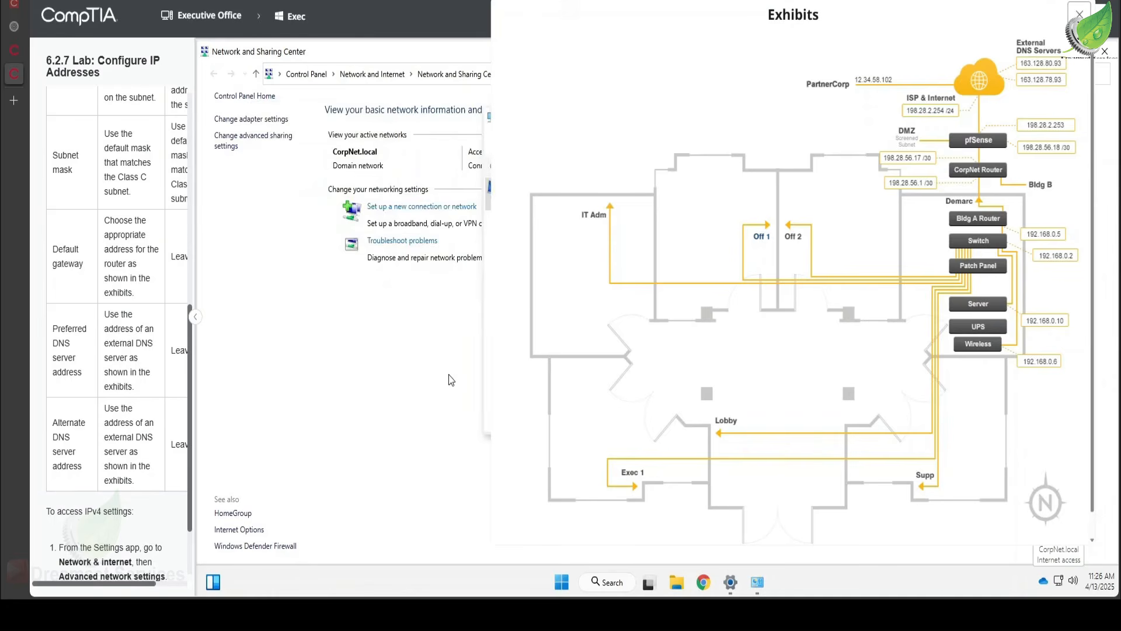
pyautogui.click(1080, 15)
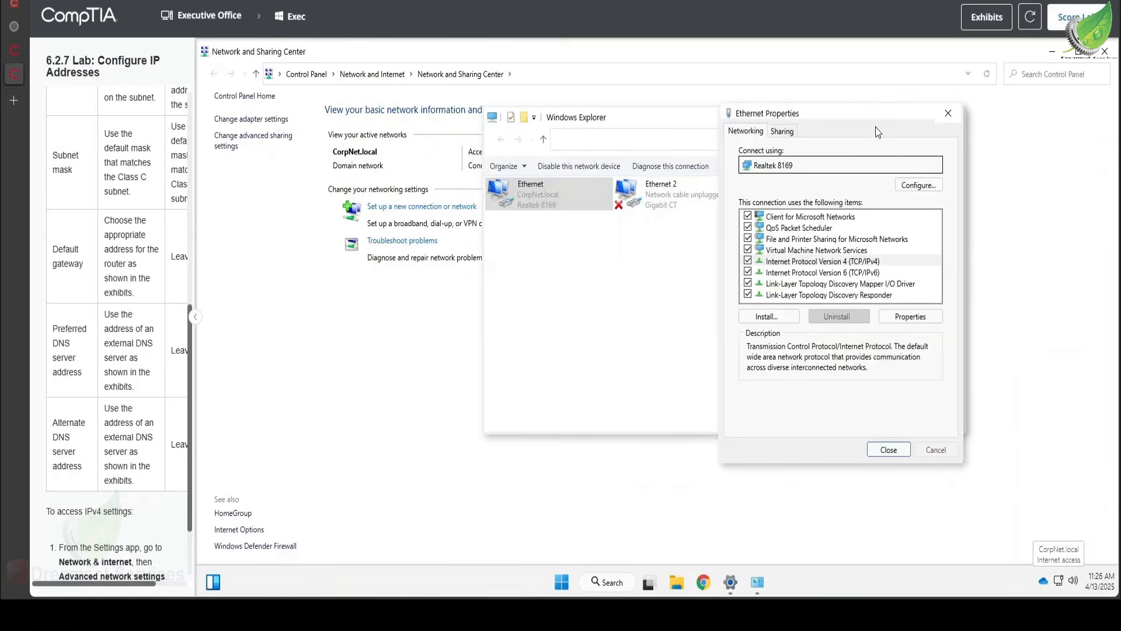
pyautogui.click(947, 119)
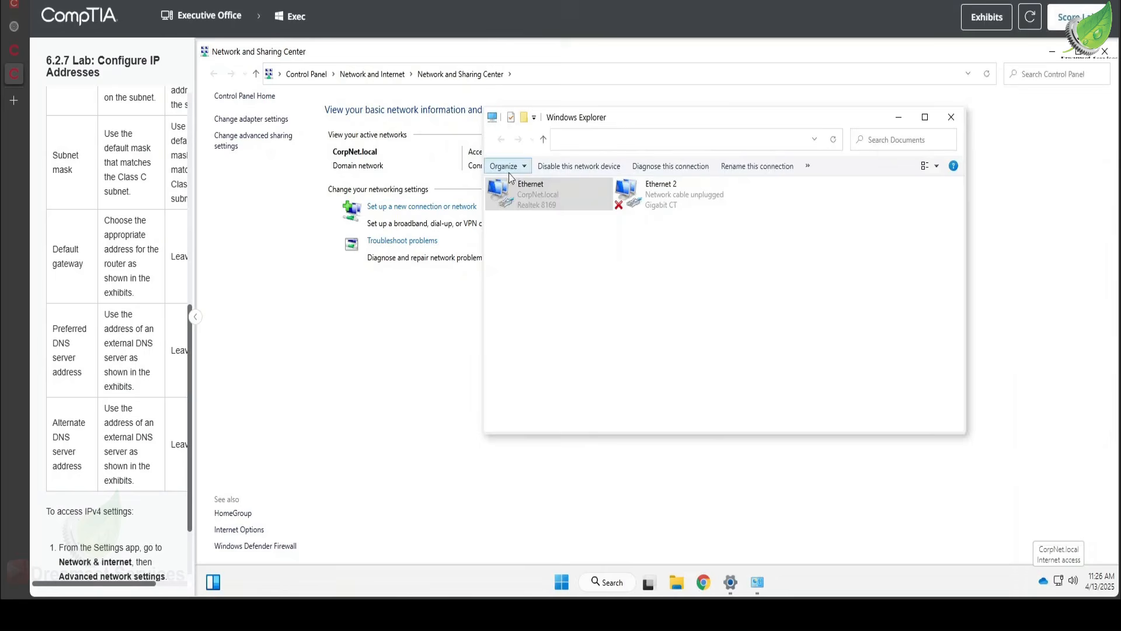
# - Reopen the Ethernet adapter's IPv4 properties to check the saved settings, and close its dialogs again
pyautogui.doubleClick(520, 194)
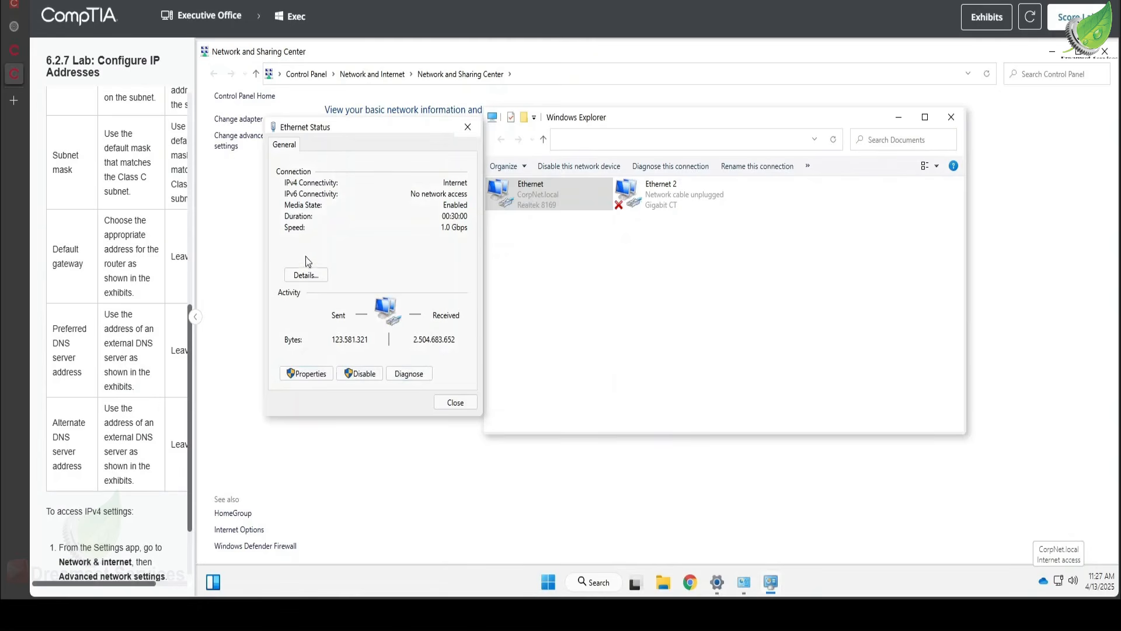
pyautogui.click(316, 372)
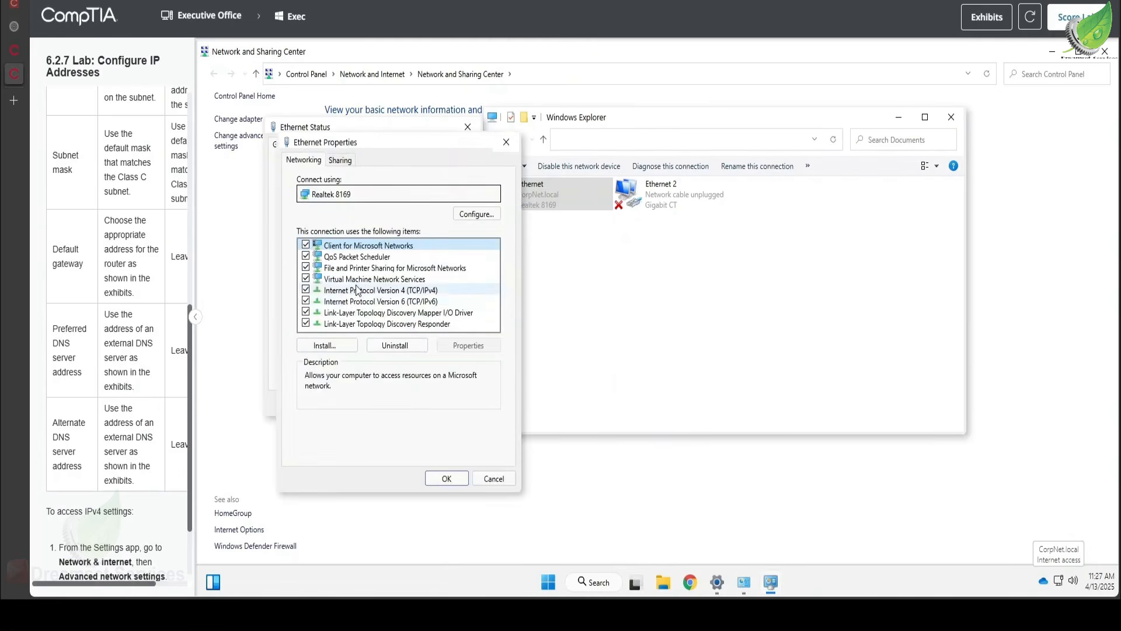
pyautogui.click(358, 290)
pyautogui.doubleClick(357, 290)
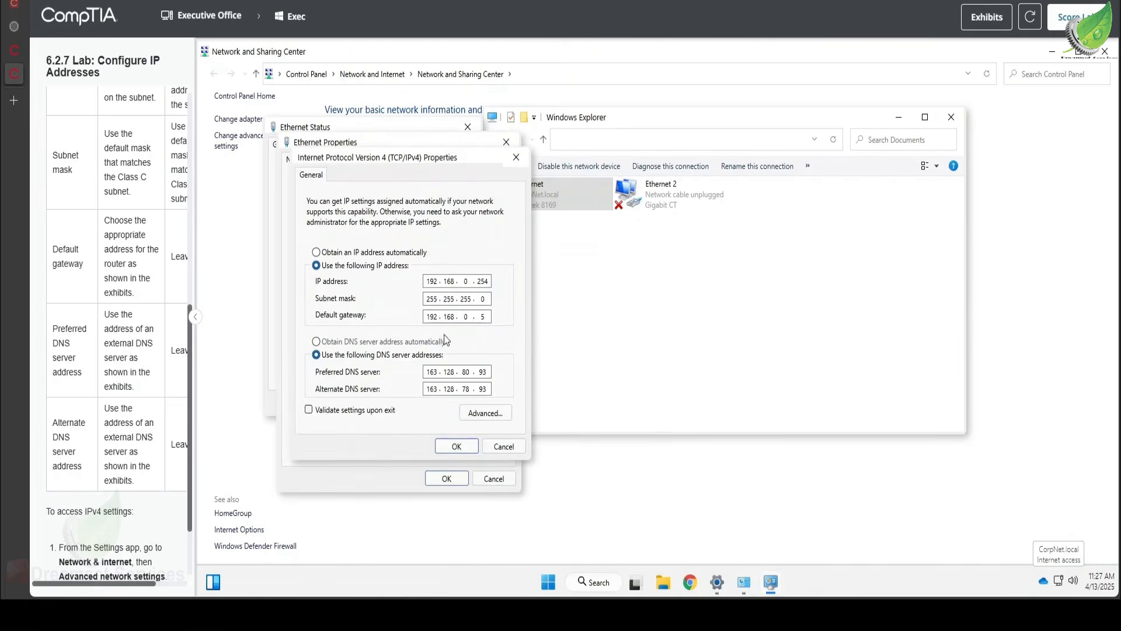
pyautogui.click(456, 446)
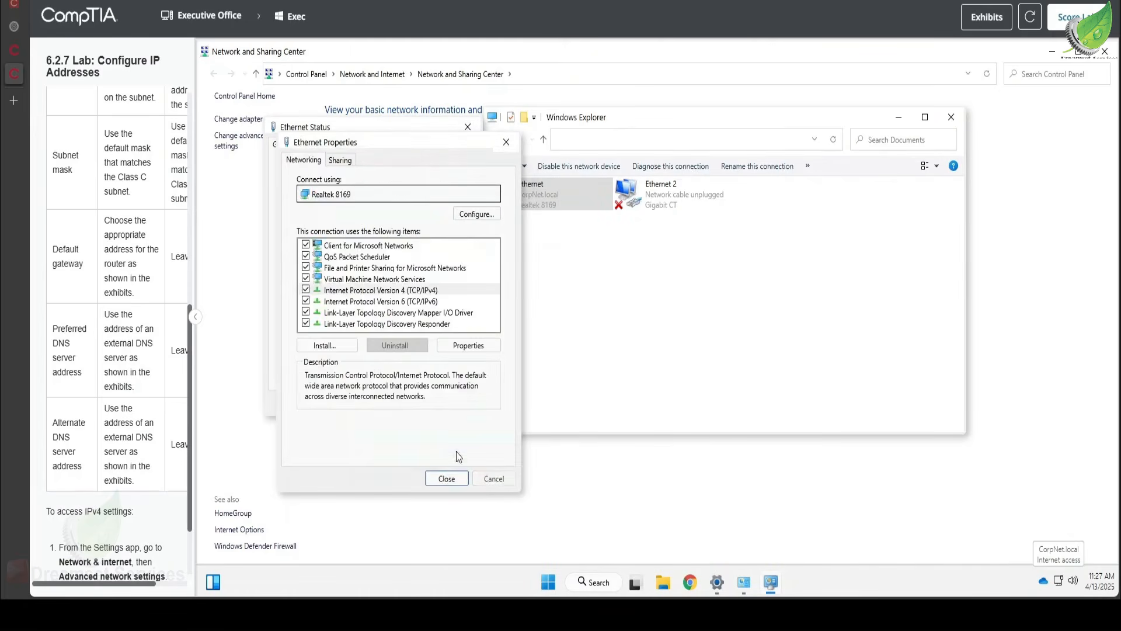
pyautogui.click(445, 479)
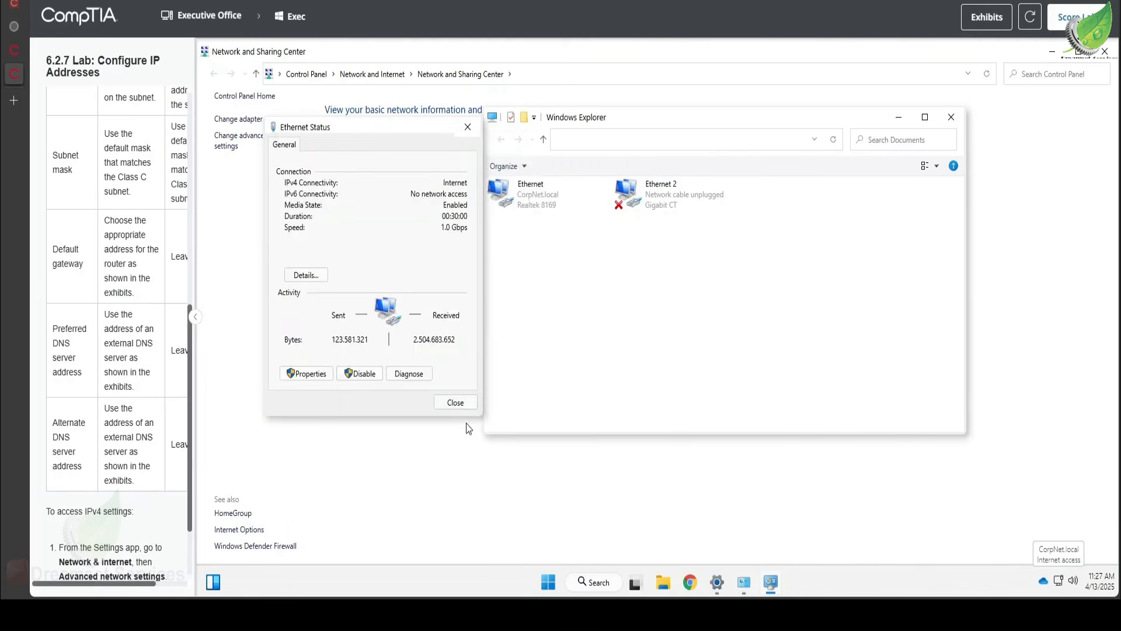
pyautogui.click(467, 127)
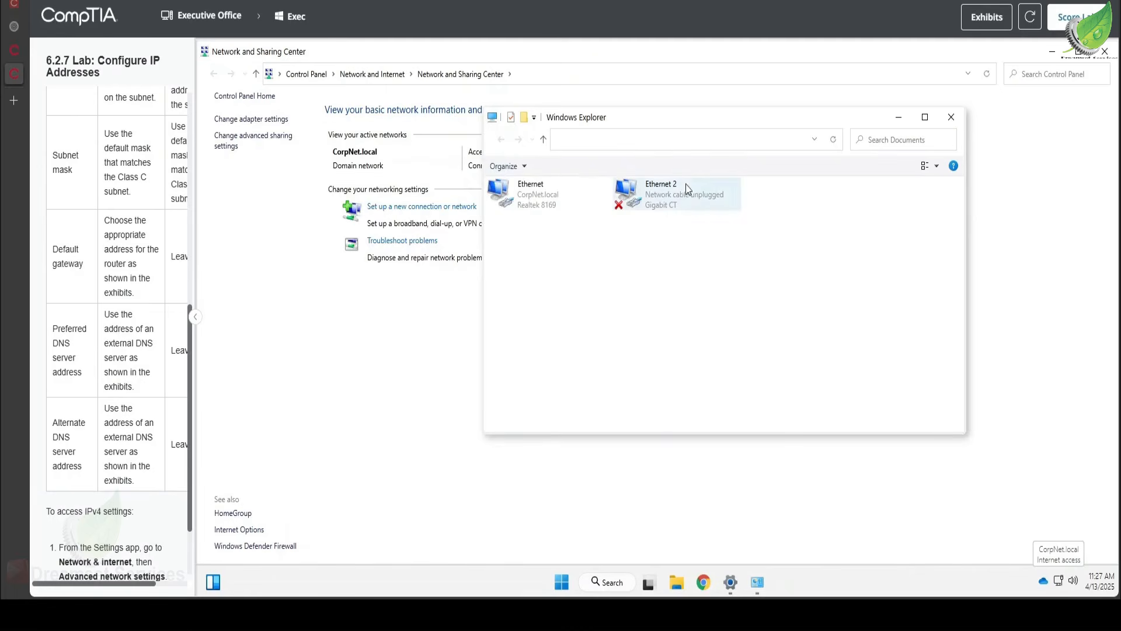
# - Open the Internet Protocol Version 4 (TCP/IPv4) properties of the Ethernet 2 adapter
pyautogui.click(689, 204)
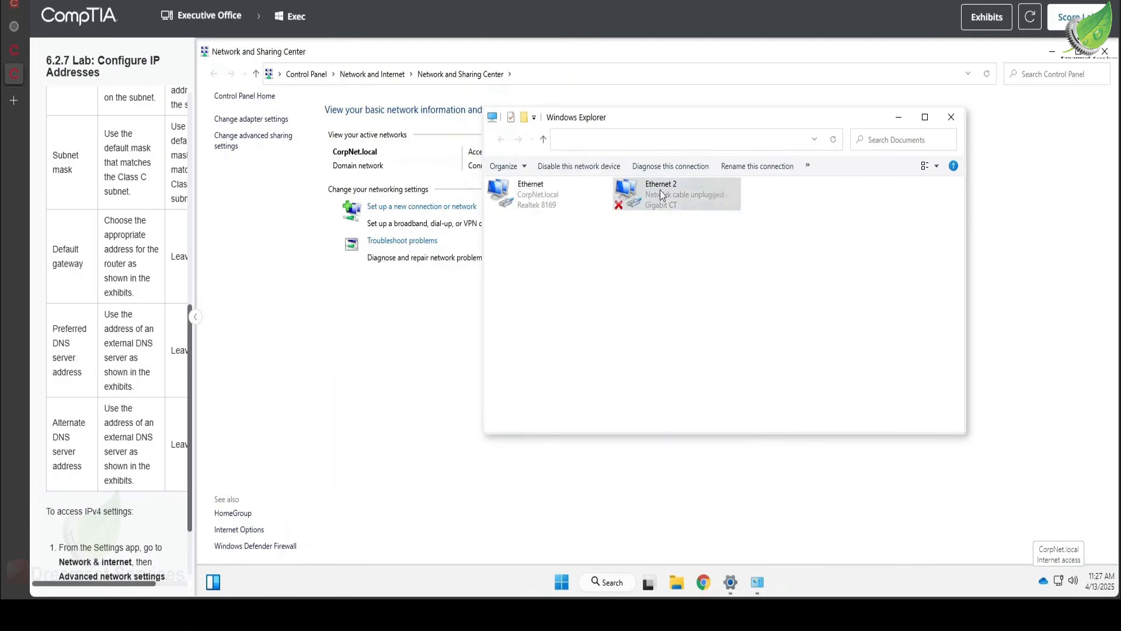
pyautogui.rightClick(660, 190)
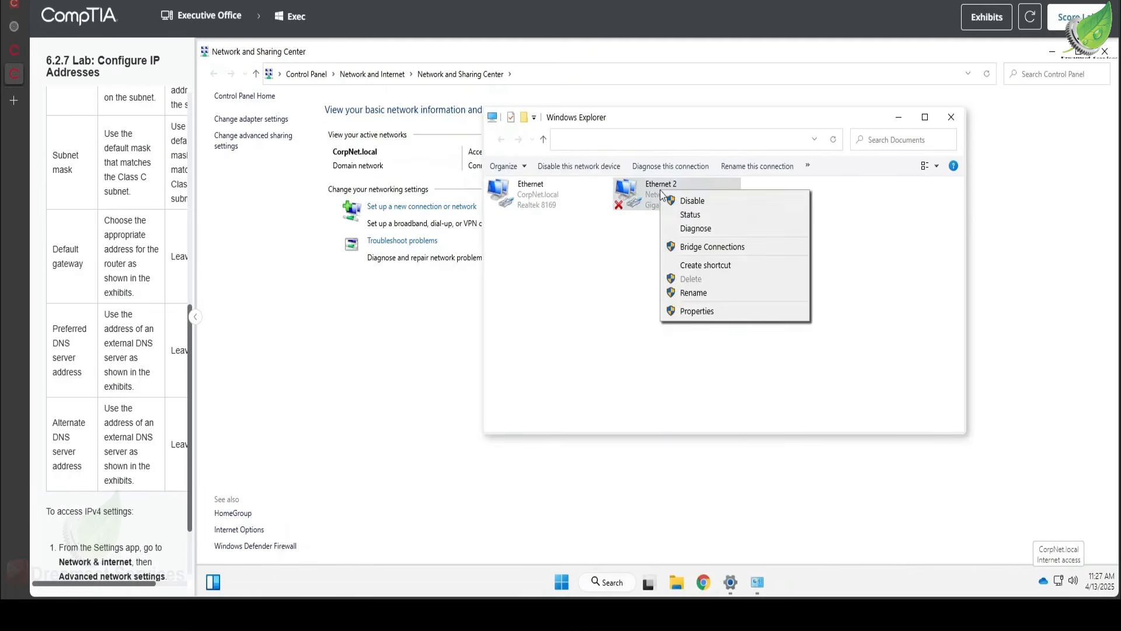
pyautogui.click(696, 311)
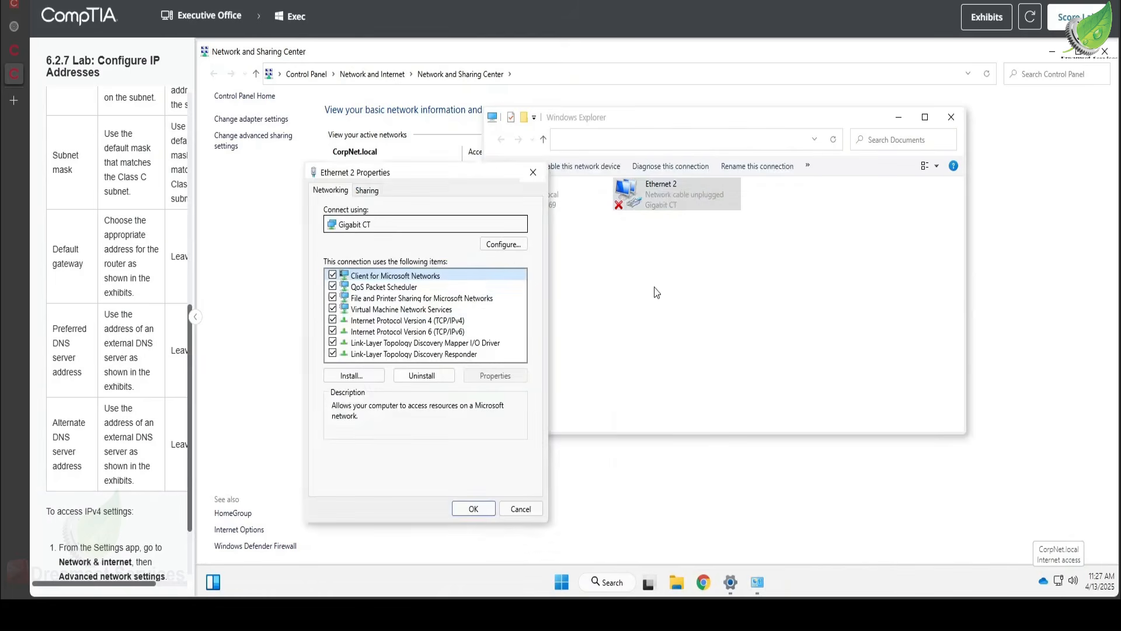
pyautogui.click(437, 323)
pyautogui.doubleClick(437, 323)
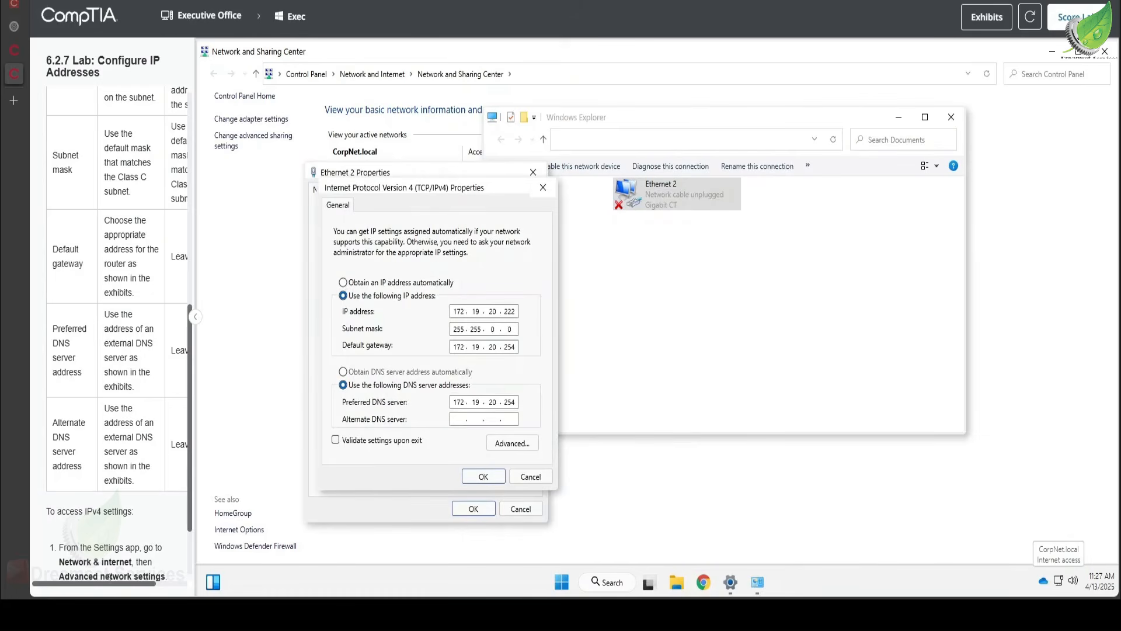
# - Check the Ethernet 2 requirements in the lab table and set that adapter's IP address to 10.0.255.254
pyautogui.moveTo(97, 584); pyautogui.dragTo(168, 585)
pyautogui.scroll(4, 141, 455)
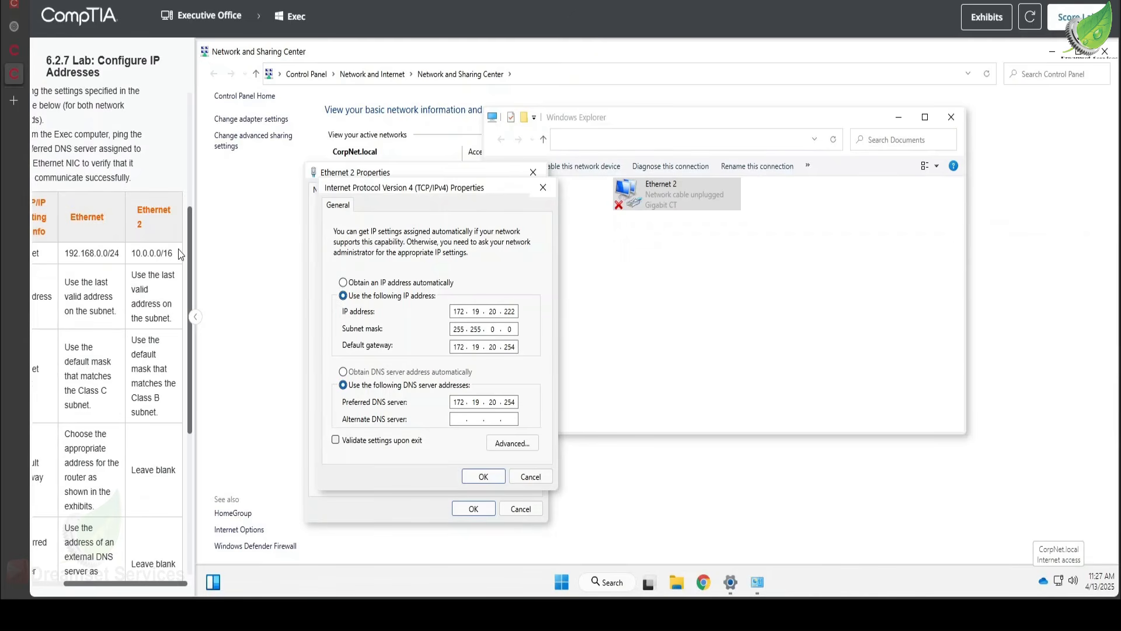
pyautogui.moveTo(172, 253); pyautogui.dragTo(162, 253)
pyautogui.doubleClick(454, 311)
pyautogui.doubleClick(494, 311)
pyautogui.doubleClick(455, 312)
pyautogui.write('10')
pyautogui.press('.')
pyautogui.write('0')
pyautogui.press('.')
pyautogui.write('255')
pyautogui.press('Tab')
pyautogui.doubleClick(509, 312)
pyautogui.write('254')
pyautogui.doubleClick(493, 329)
# - Clear the default gateway of the Ethernet 2 adapter so it is blank, as the lab table requires
pyautogui.doubleClick(456, 347)
pyautogui.scroll(-3, 146, 396)
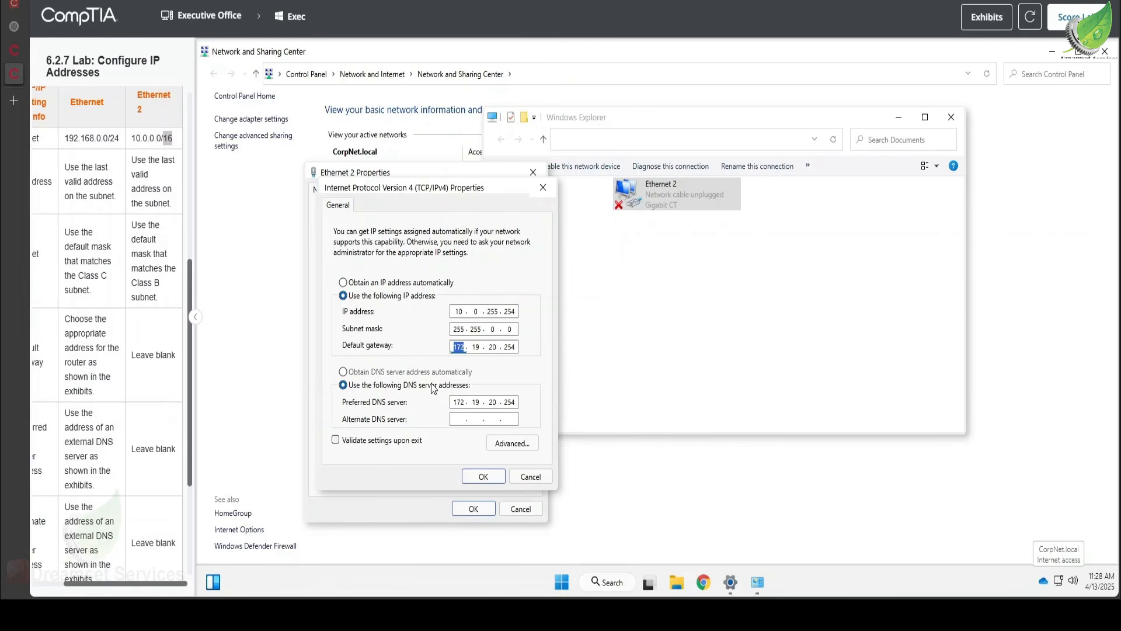
pyautogui.press('BackSpace')
pyautogui.press('Tab')
pyautogui.doubleClick(509, 347)
pyautogui.press('BackSpace')
pyautogui.press('BackSpace')
pyautogui.press('BackSpace')
pyautogui.press('BackSpace')
pyautogui.press('BackSpace')
# - Clear Ethernet 2's preferred DNS server, accept the IPv4 settings and close the adapter properties
pyautogui.doubleClick(515, 402)
pyautogui.press('BackSpace')
pyautogui.press('BackSpace')
pyautogui.press('BackSpace')
pyautogui.press('BackSpace')
pyautogui.press('BackSpace')
pyautogui.click(483, 477)
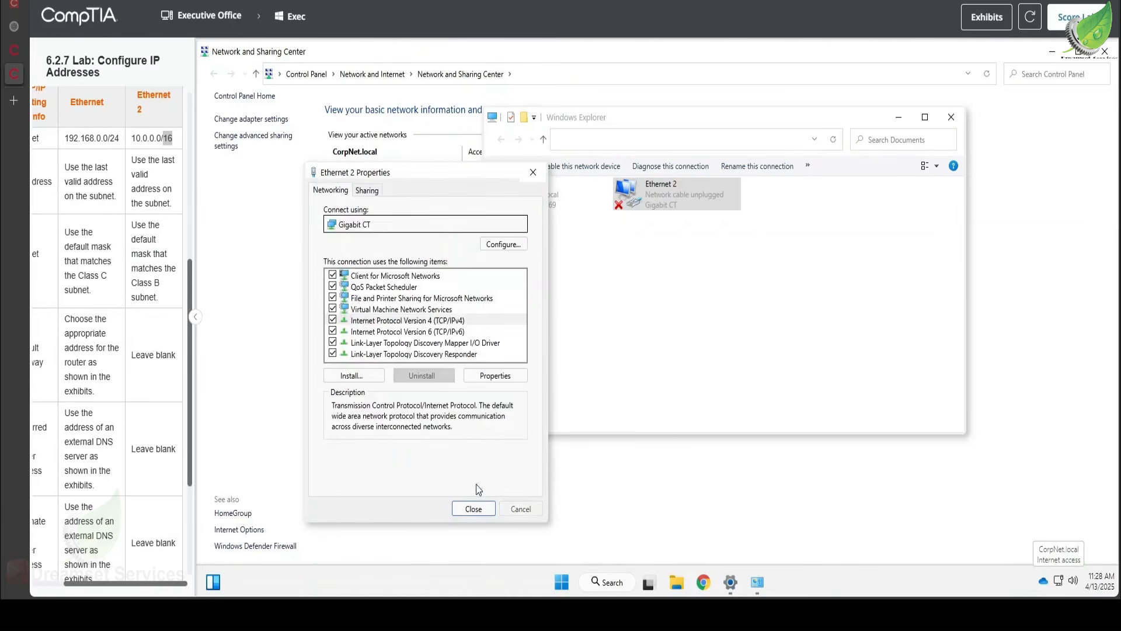
pyautogui.click(471, 509)
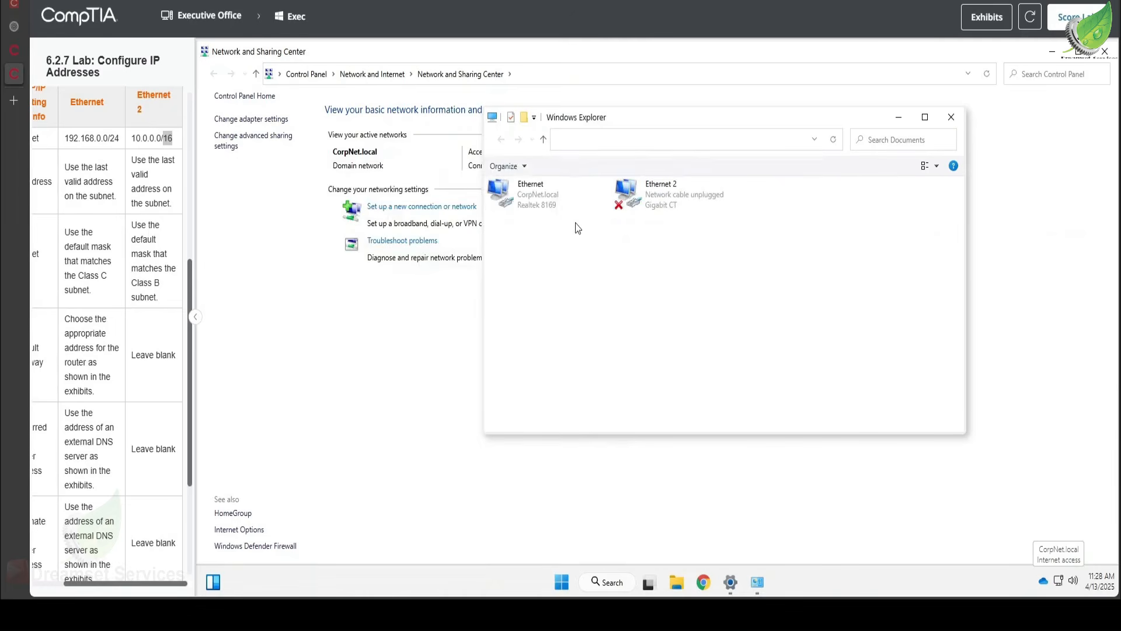
pyautogui.click(527, 196)
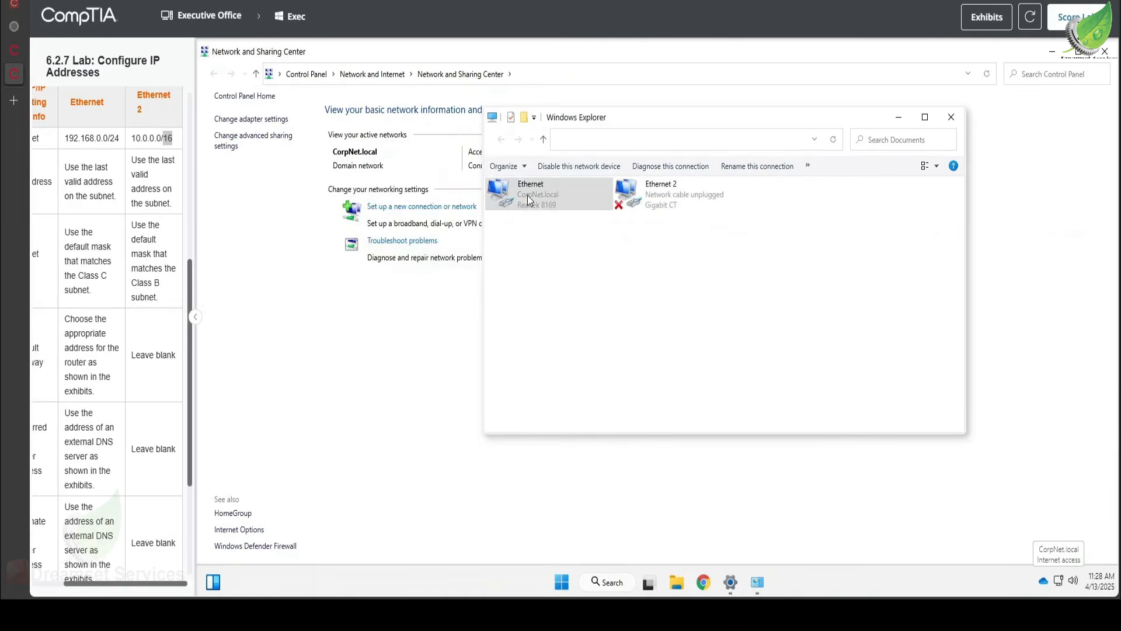
pyautogui.click(774, 474)
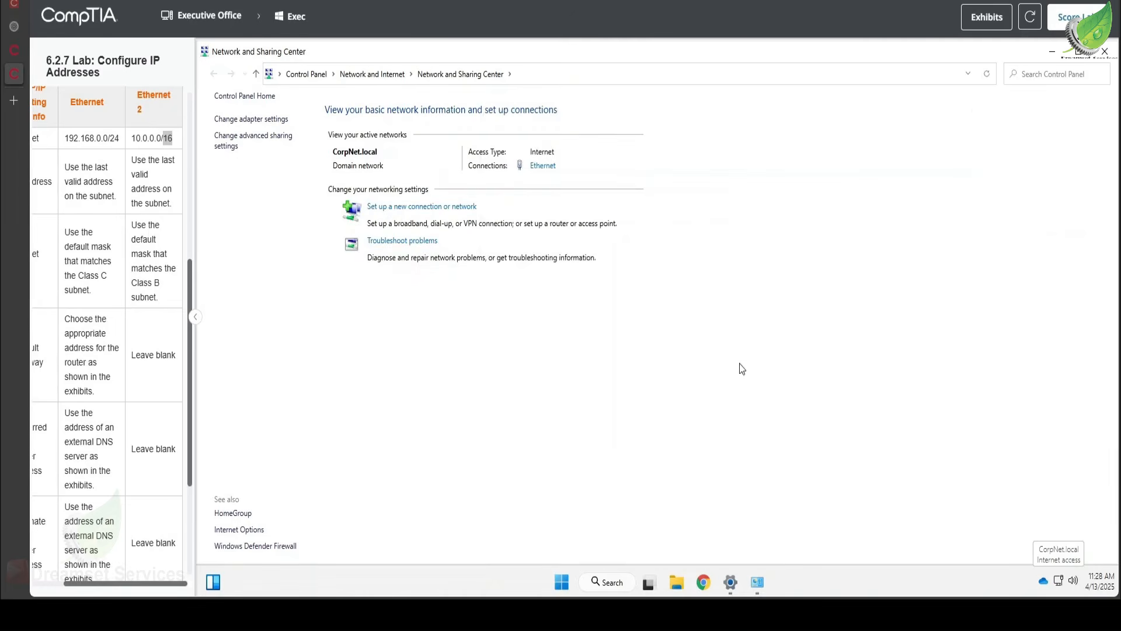
# - Open a Windows PowerShell terminal on the Exec computer and review the ping task in the lab instructions
pyautogui.rightClick(562, 582)
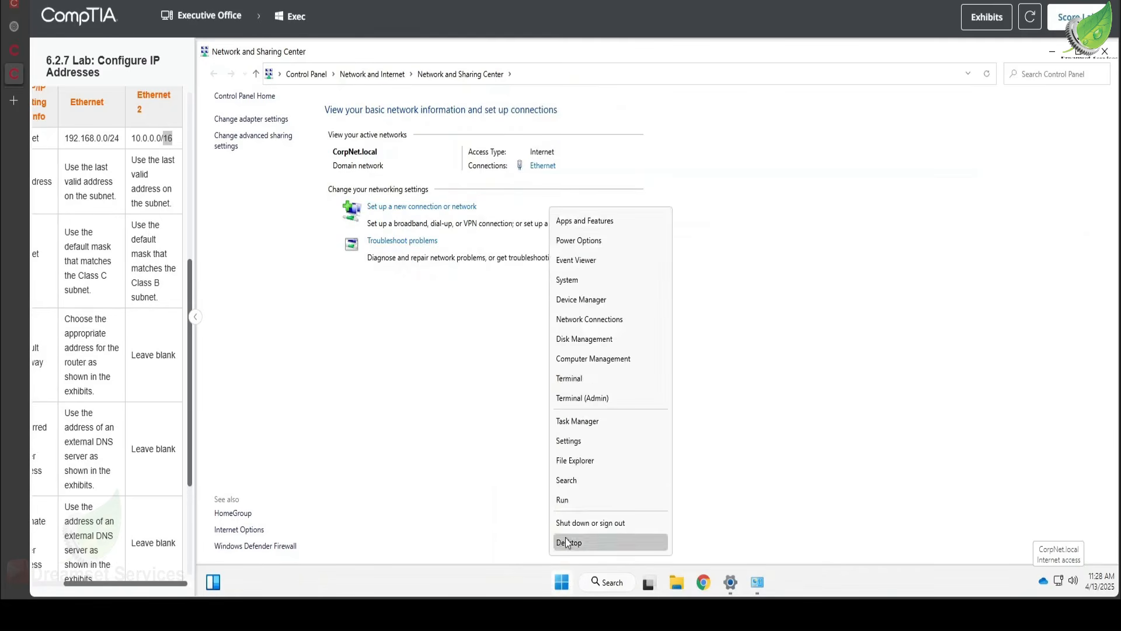
pyautogui.click(594, 379)
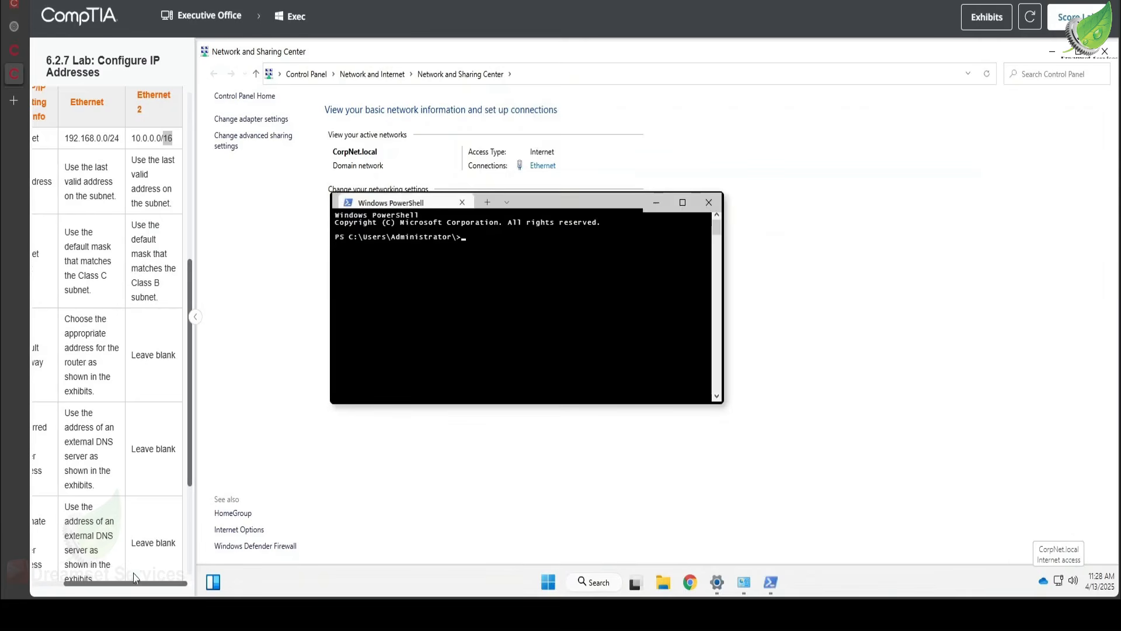
pyautogui.moveTo(135, 591); pyautogui.dragTo(49, 580)
pyautogui.hotkey('ctrl', 'c')
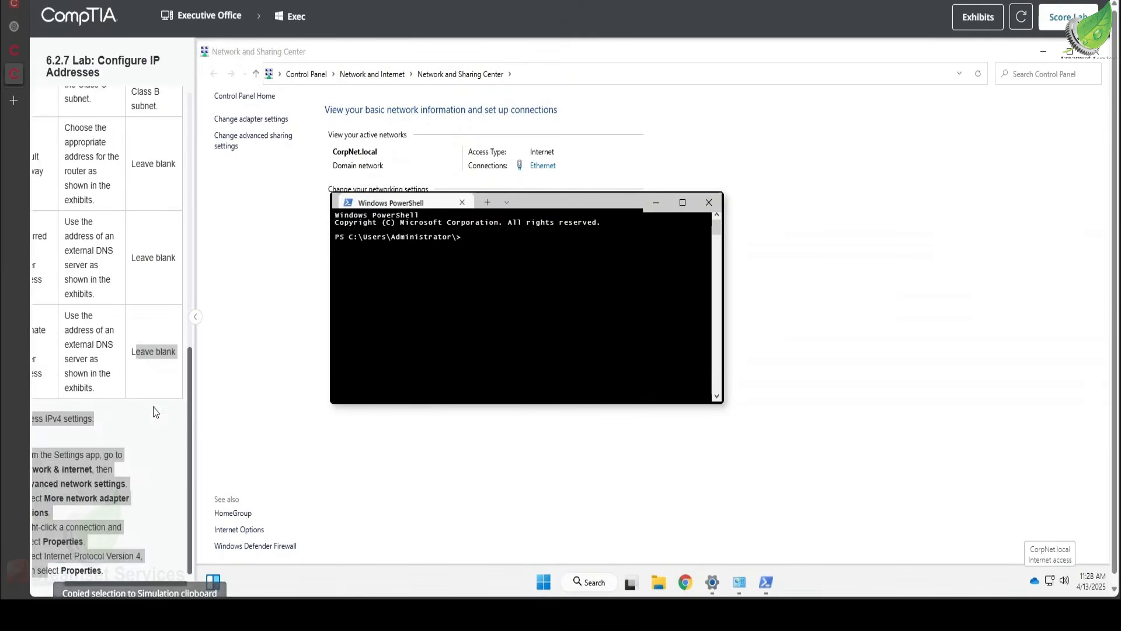
pyautogui.click(155, 363)
pyautogui.scroll(5, 117, 351)
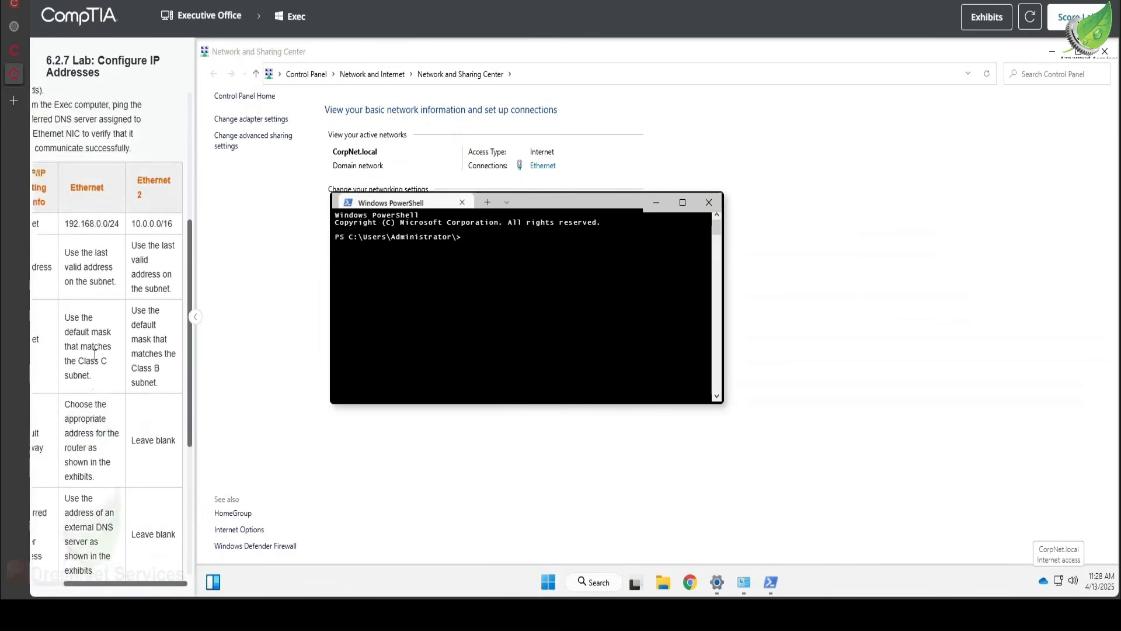
pyautogui.scroll(4, 105, 349)
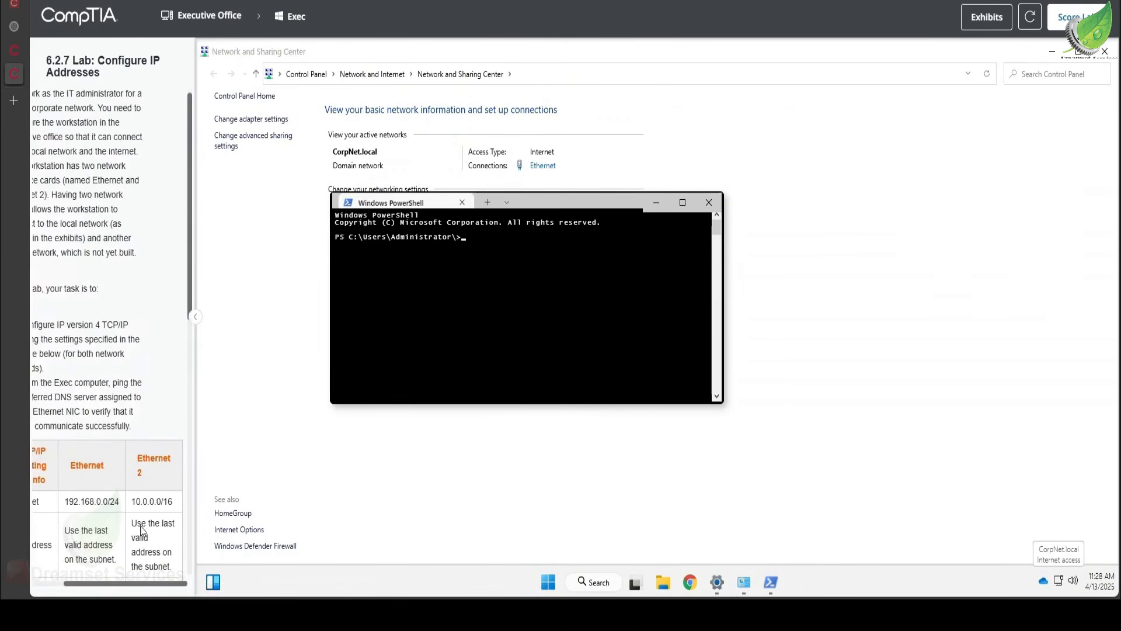
pyautogui.moveTo(125, 583); pyautogui.dragTo(65, 578)
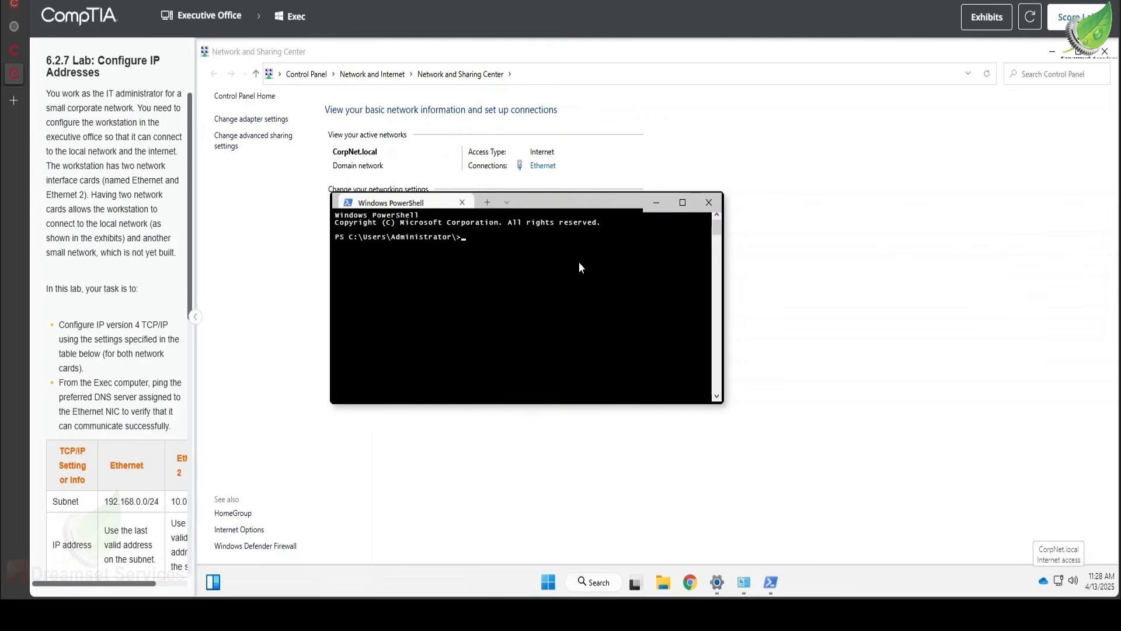
# - Open the network exhibit and arrange it beside the PowerShell window so the external DNS server addresses are readable
pyautogui.click(987, 16)
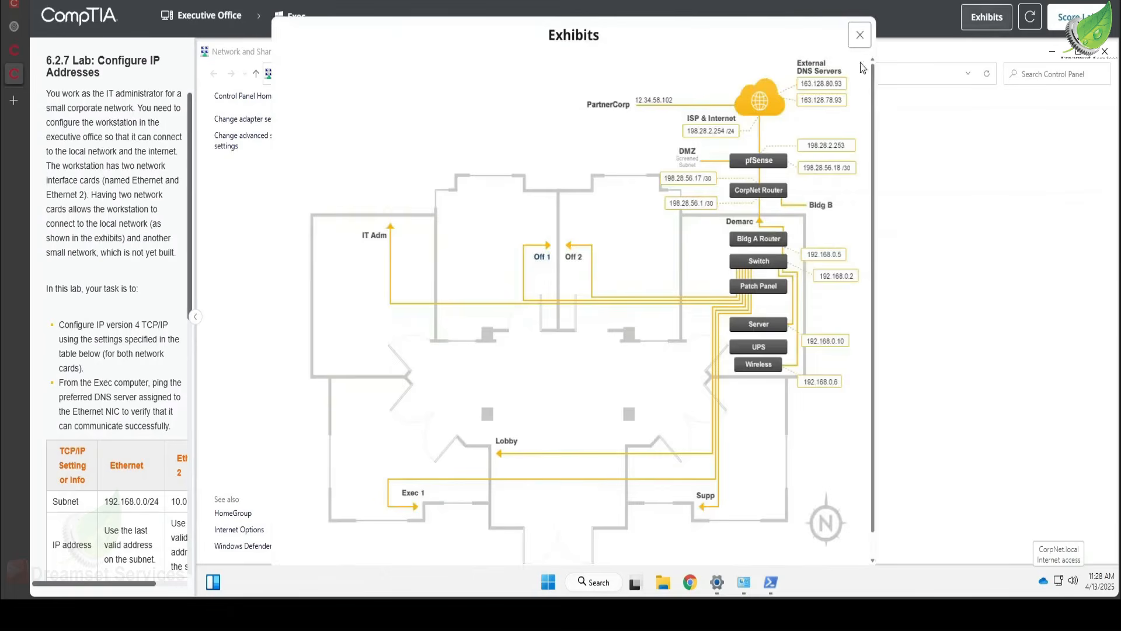
pyautogui.moveTo(619, 36); pyautogui.dragTo(908, 43)
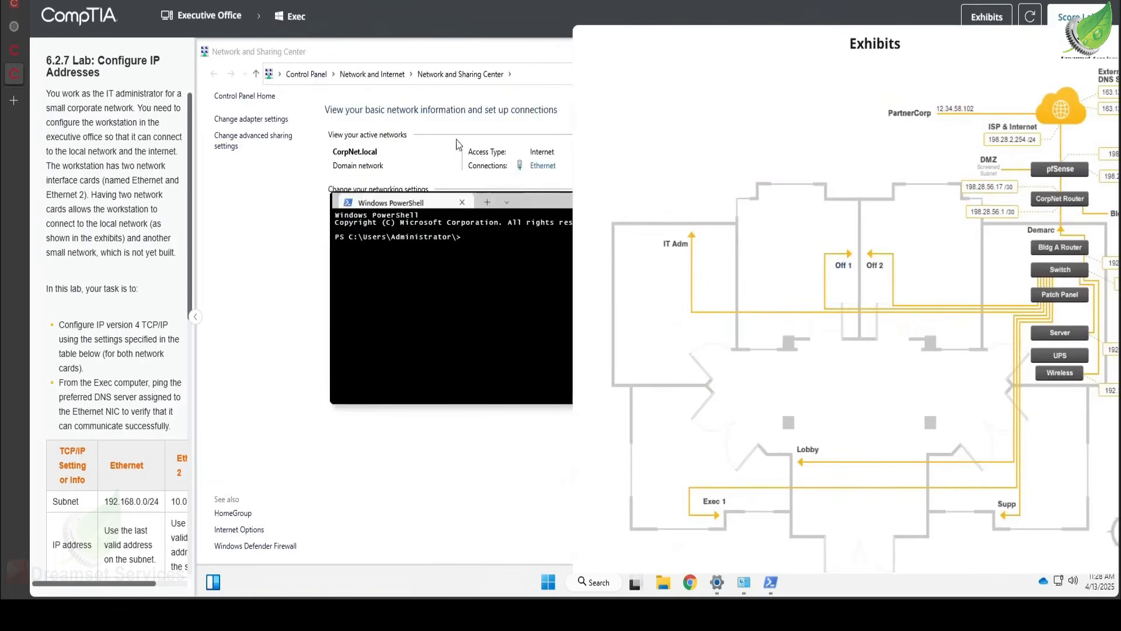
pyautogui.moveTo(521, 204); pyautogui.dragTo(436, 202)
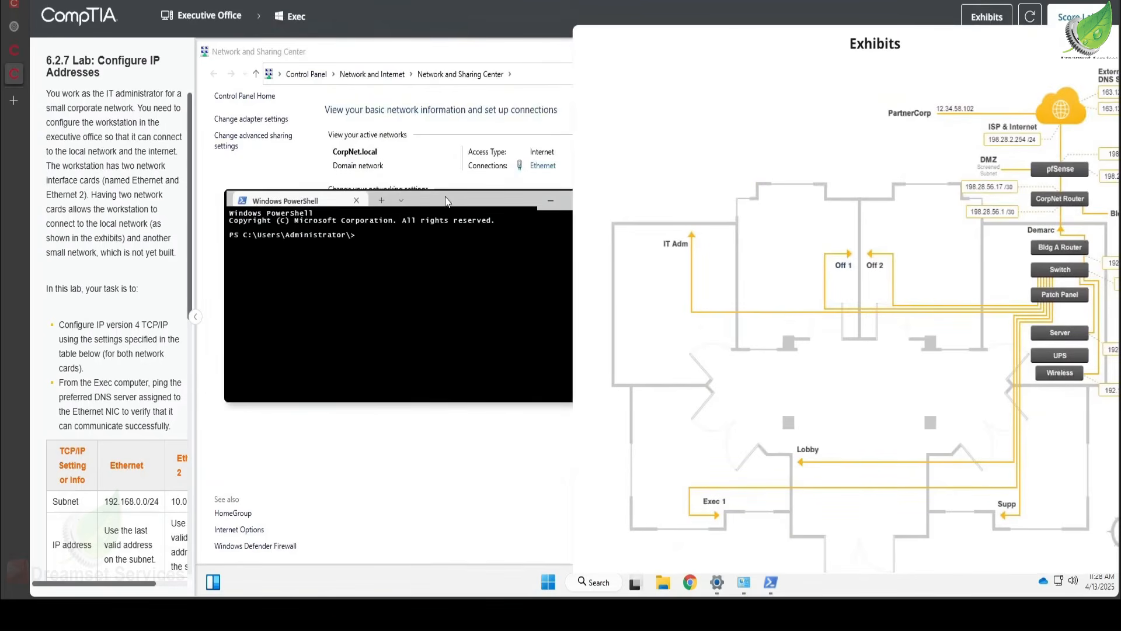
pyautogui.moveTo(849, 34); pyautogui.dragTo(788, 34)
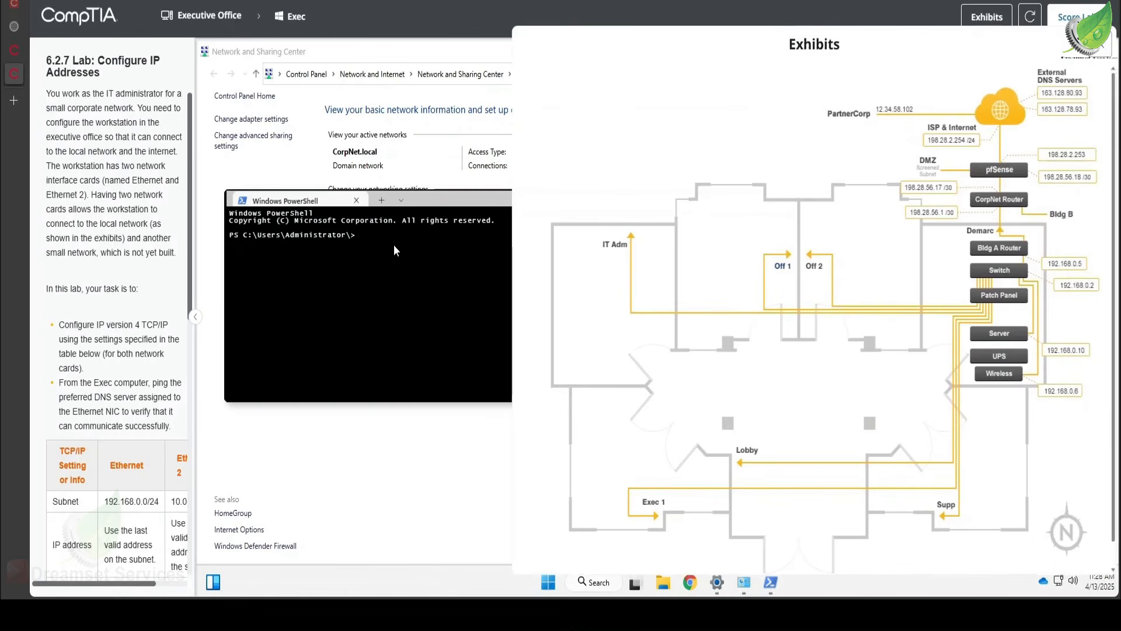
# - Ping the preferred DNS server at 163.128.80.93 from PowerShell
pyautogui.write('ng 163.128.80.')
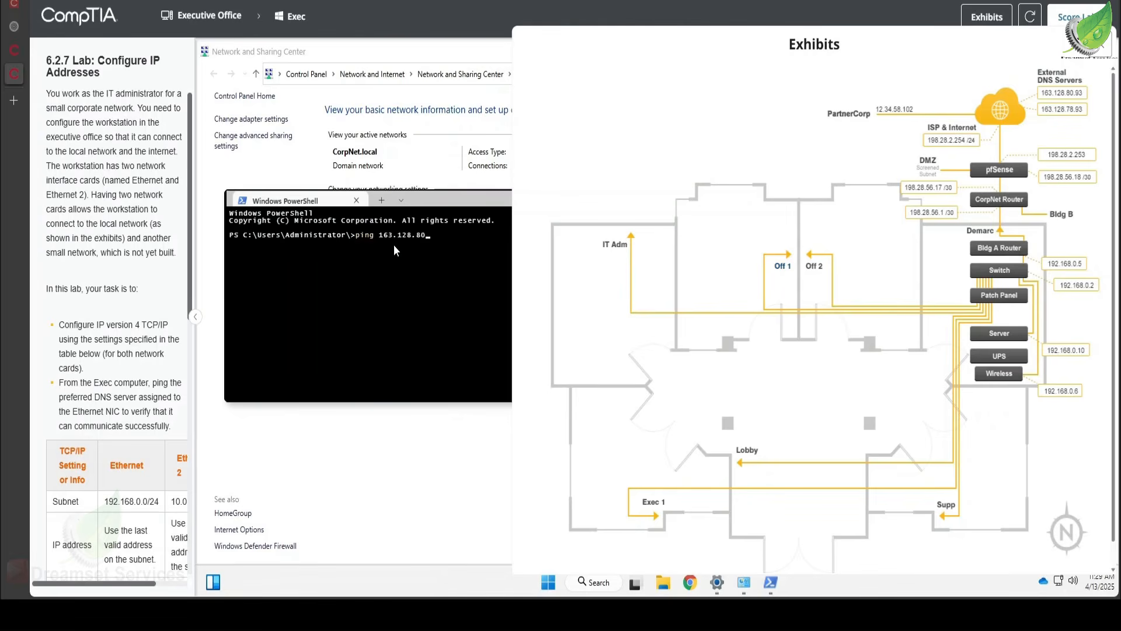
pyautogui.write('93')
pyautogui.press('Return')
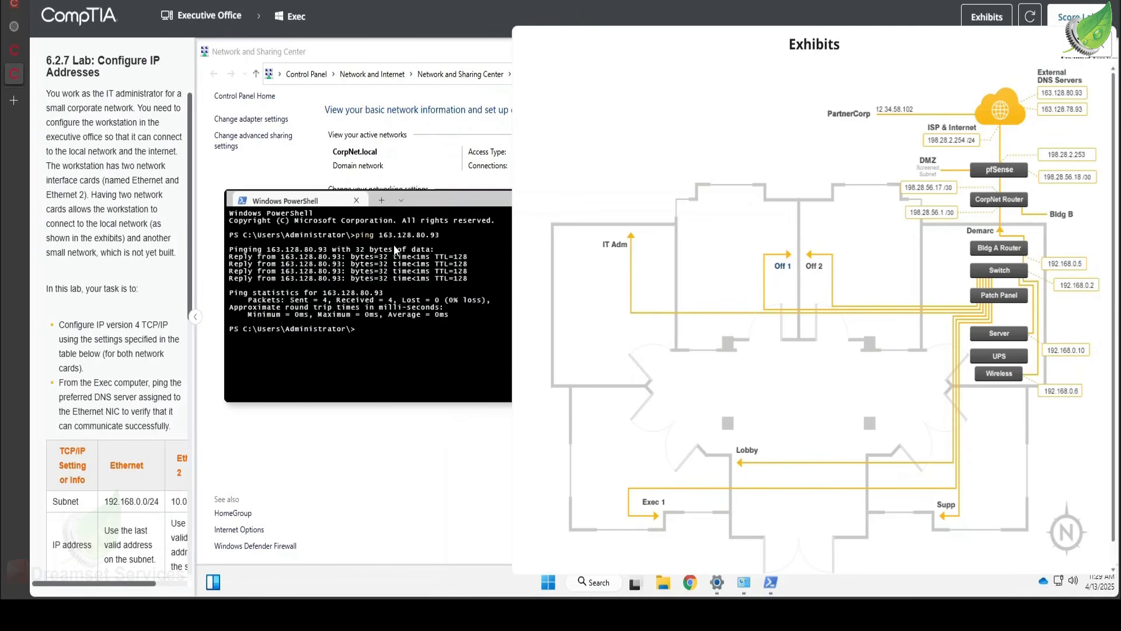
# - Ping the other external DNS server at 163.128.78.93, and close the network exhibit
pyautogui.write('ping 163.128.78.93')
pyautogui.press('Return')
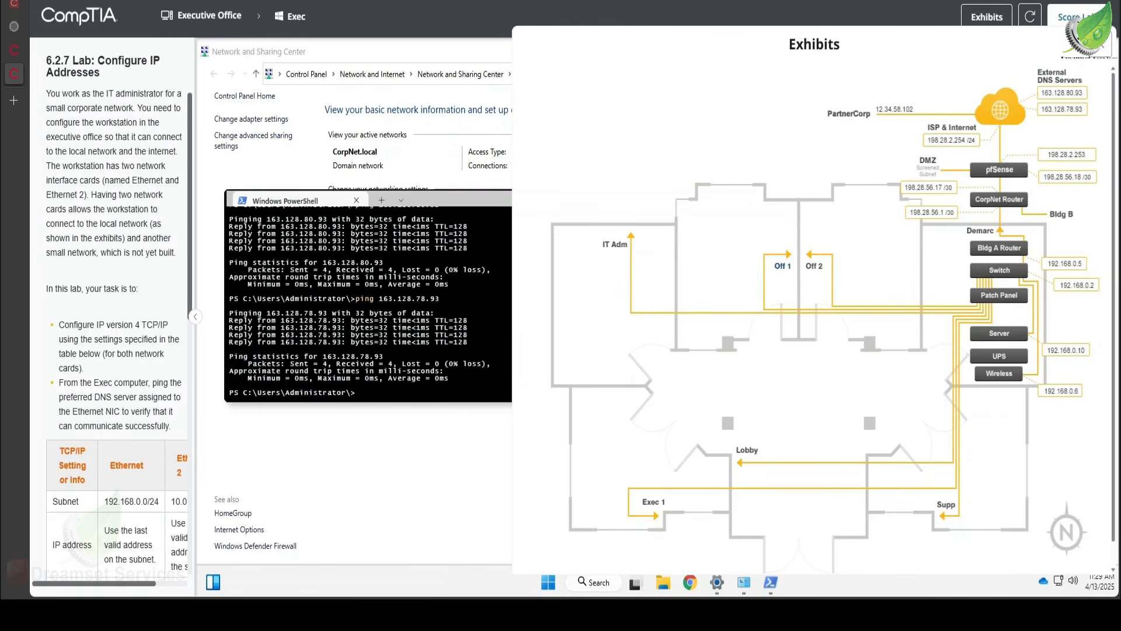
pyautogui.click(1099, 51)
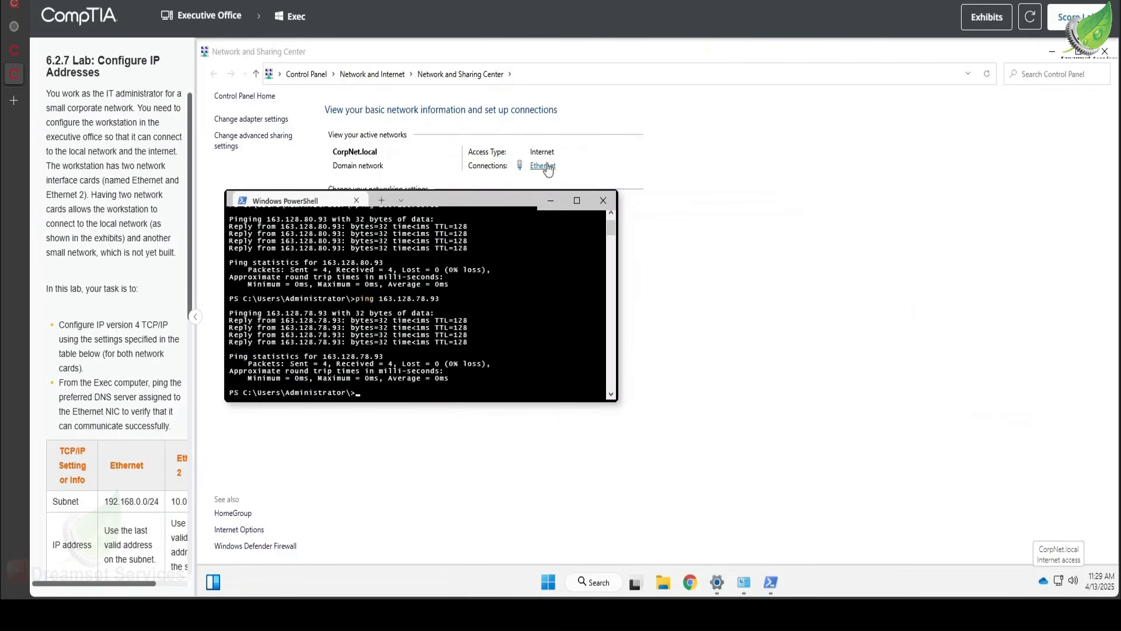
pyautogui.moveTo(472, 205); pyautogui.dragTo(851, 197)
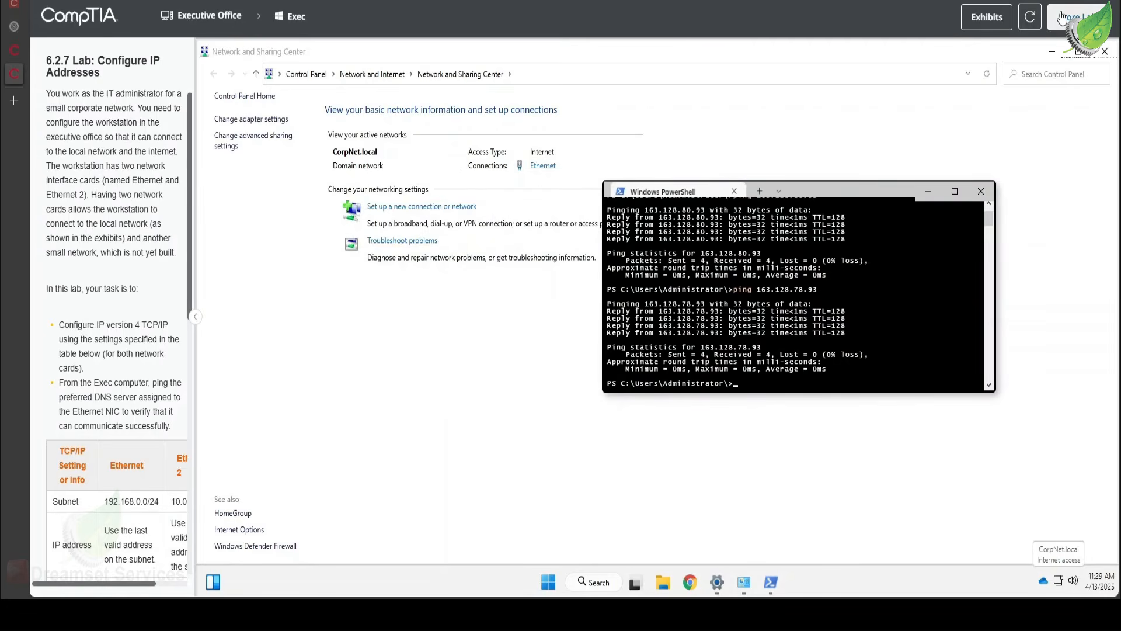
# - Switch to Chrome and search Google for "goo" to test the workstation's internet access
pyautogui.click(690, 582)
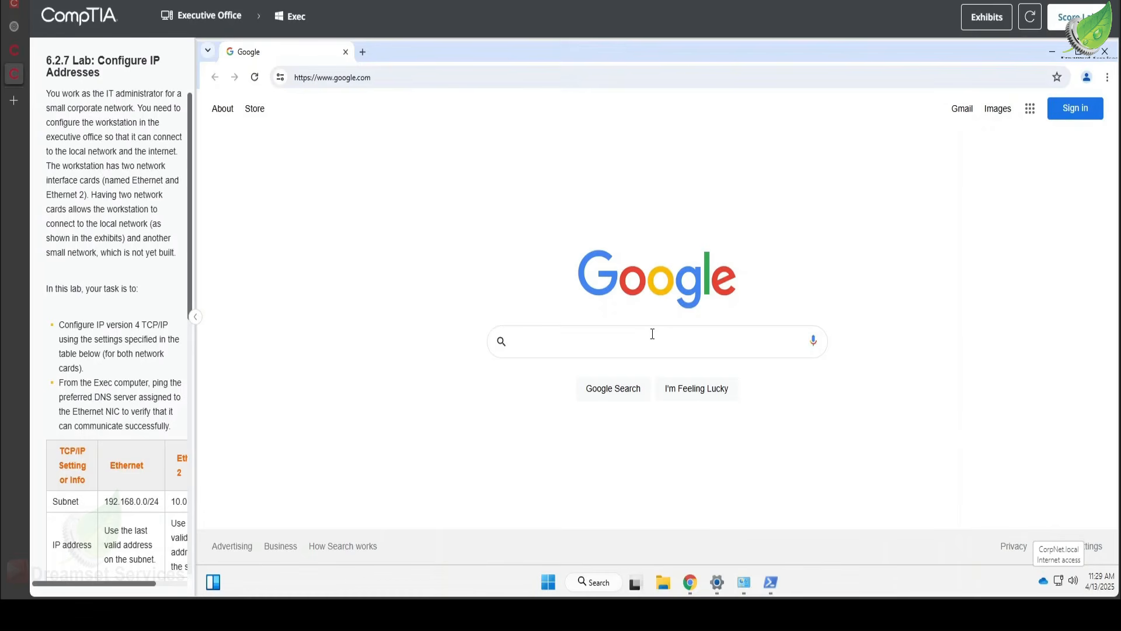
pyautogui.write('goo')
pyautogui.press('Return')
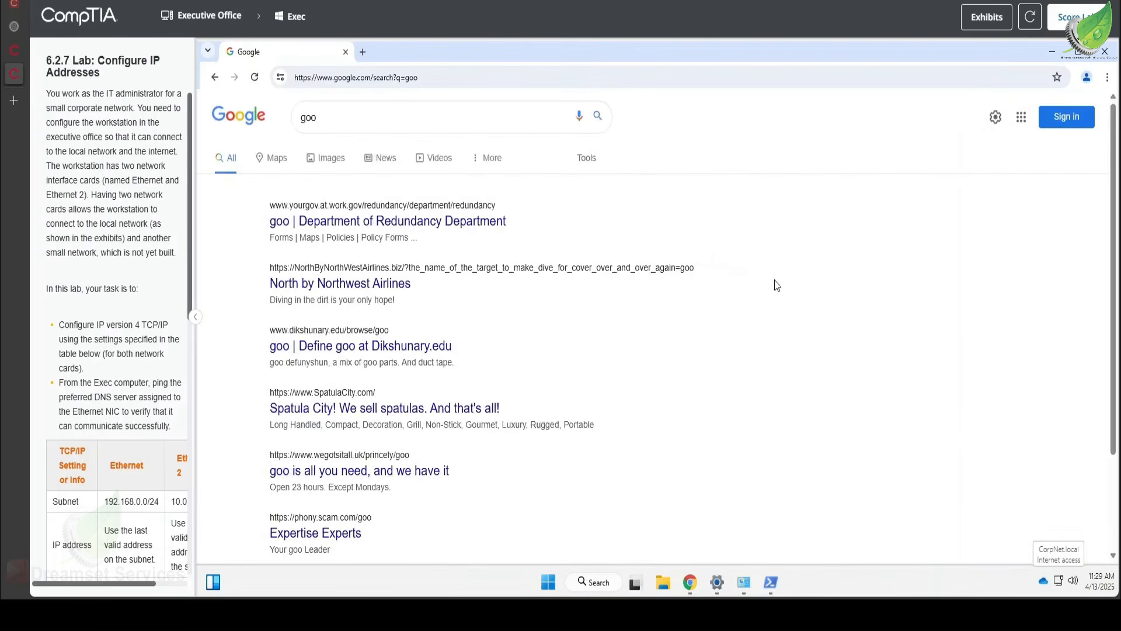
# - Submit the lab for scoring and confirm the submission
pyautogui.click(1072, 16)
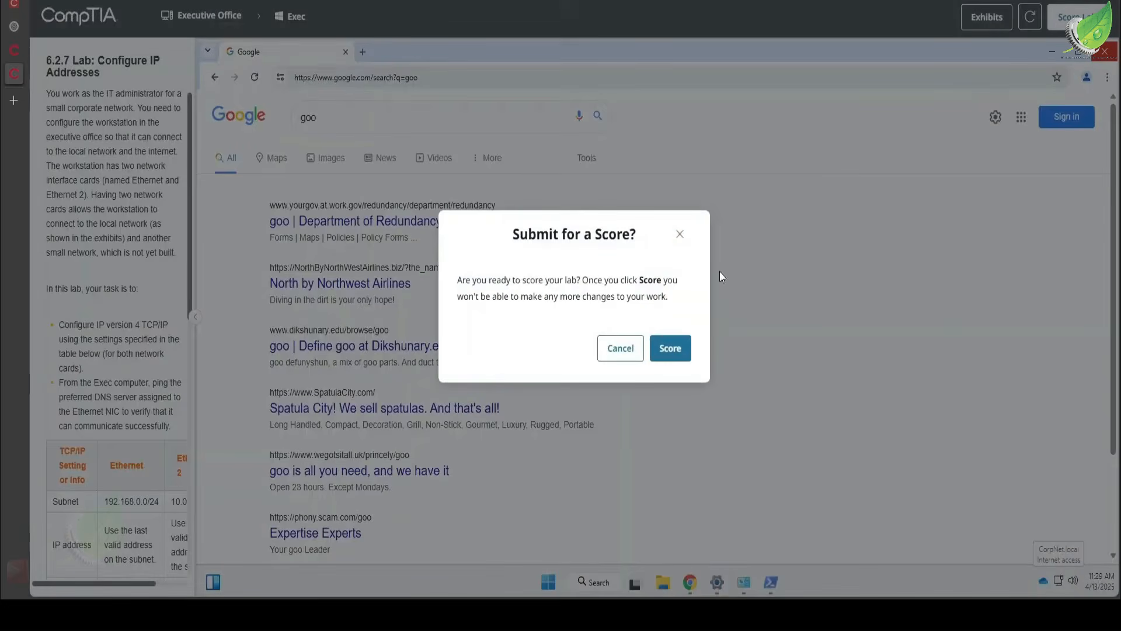
pyautogui.click(670, 350)
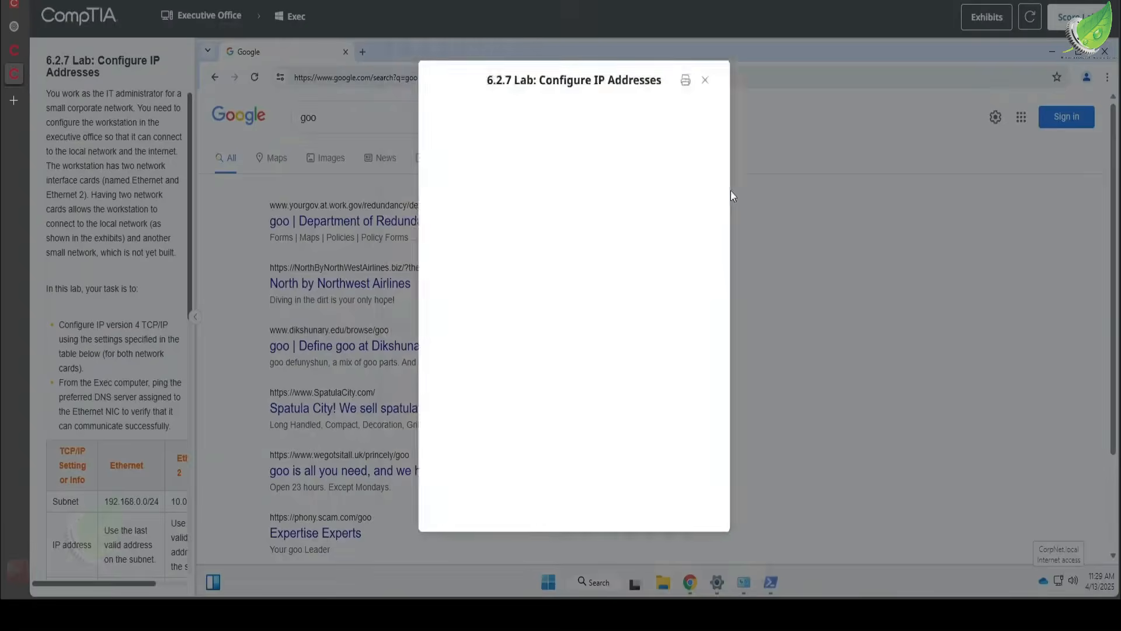